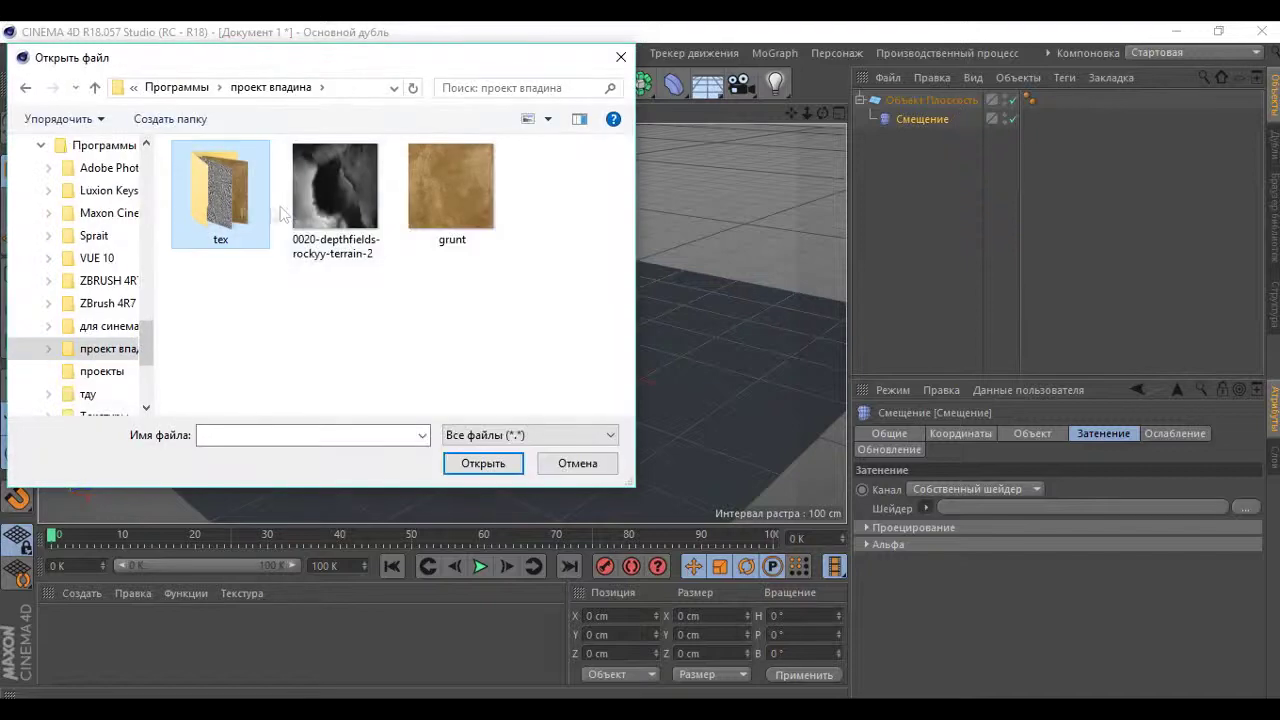
Add a Subdivision Surface and nest the displaced plane inside it.
click(1034, 440)
drag(607, 83, 688, 101)
drag(922, 99, 927, 95)
Tune the Displacement deformer's height to shape the 137 cm terrain.
click(932, 137)
drag(1015, 537, 1015, 510)
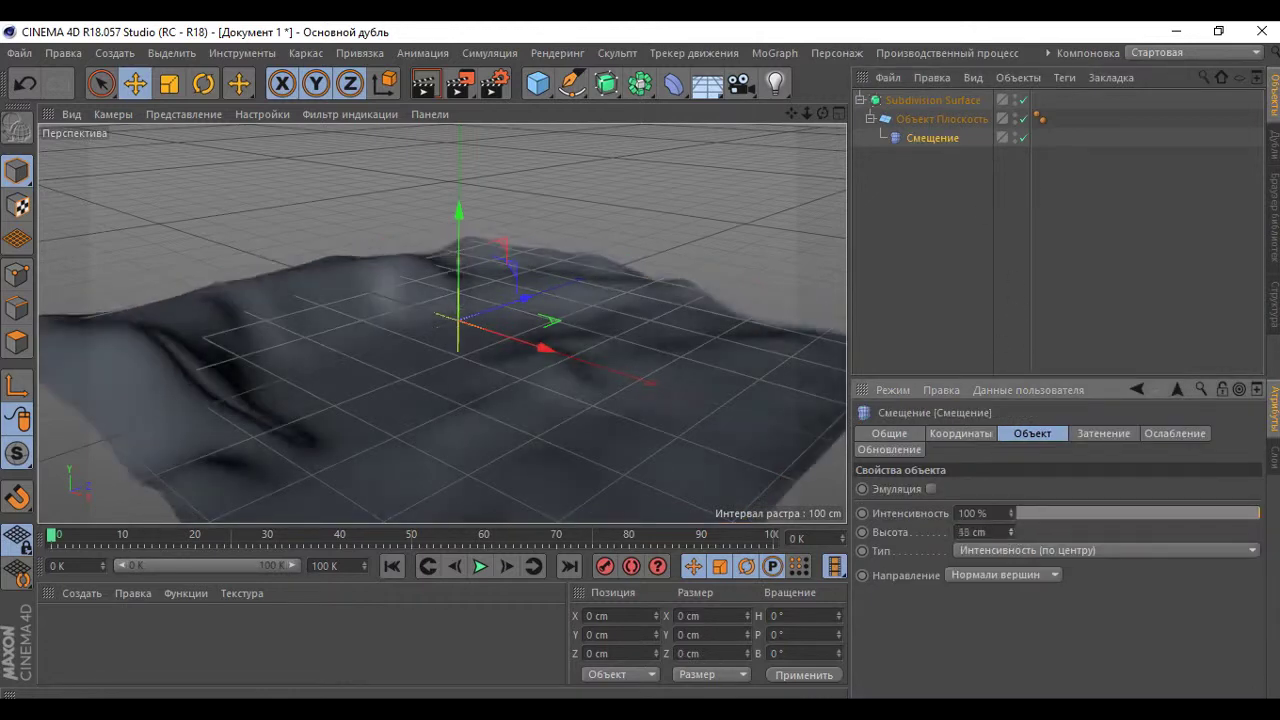
drag(807, 113, 780, 90)
drag(1012, 537, 1012, 560)
Create a new empty material and open it in the Material Editor.
click(925, 122)
double_click(297, 649)
double_click(60, 628)
Load grunt_COLOR into the material's Color channel.
click(601, 279)
double_click(523, 229)
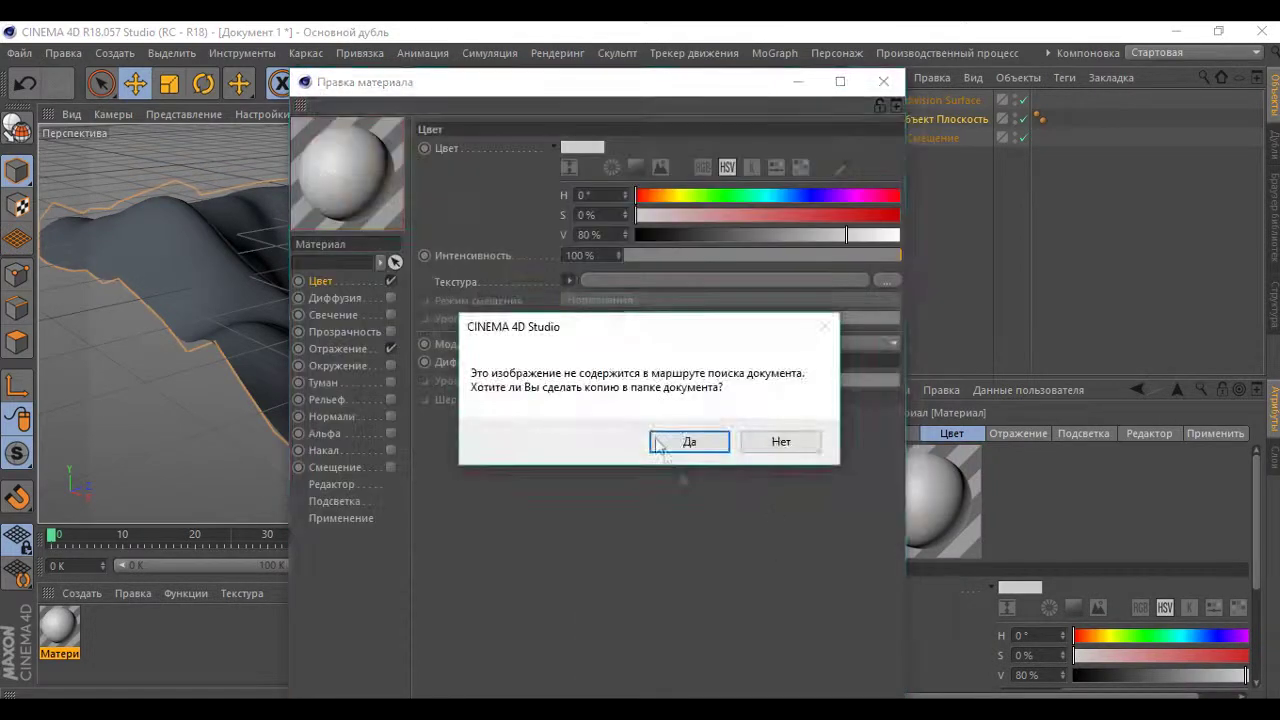
click(674, 440)
Set the Reflection layer to Дополнительное and texture it with grunt_SPEC.
click(337, 348)
click(640, 426)
click(586, 438)
click(564, 609)
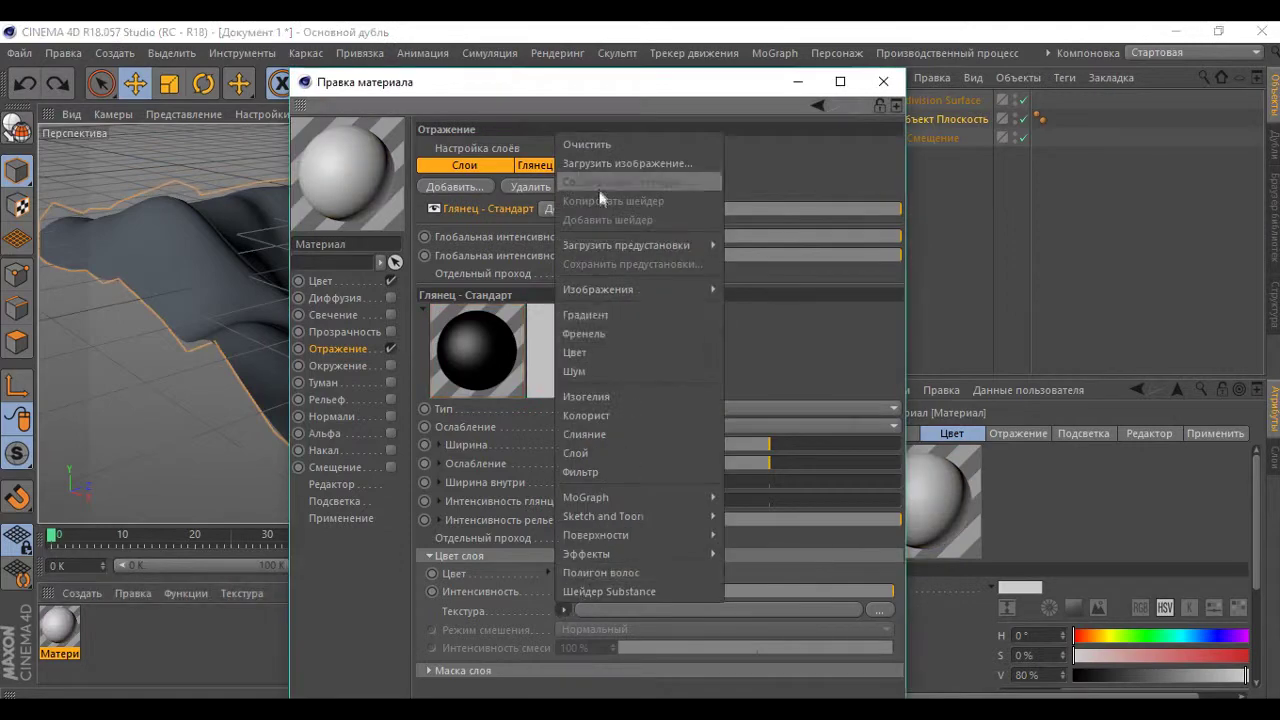
click(615, 160)
click(772, 517)
click(337, 366)
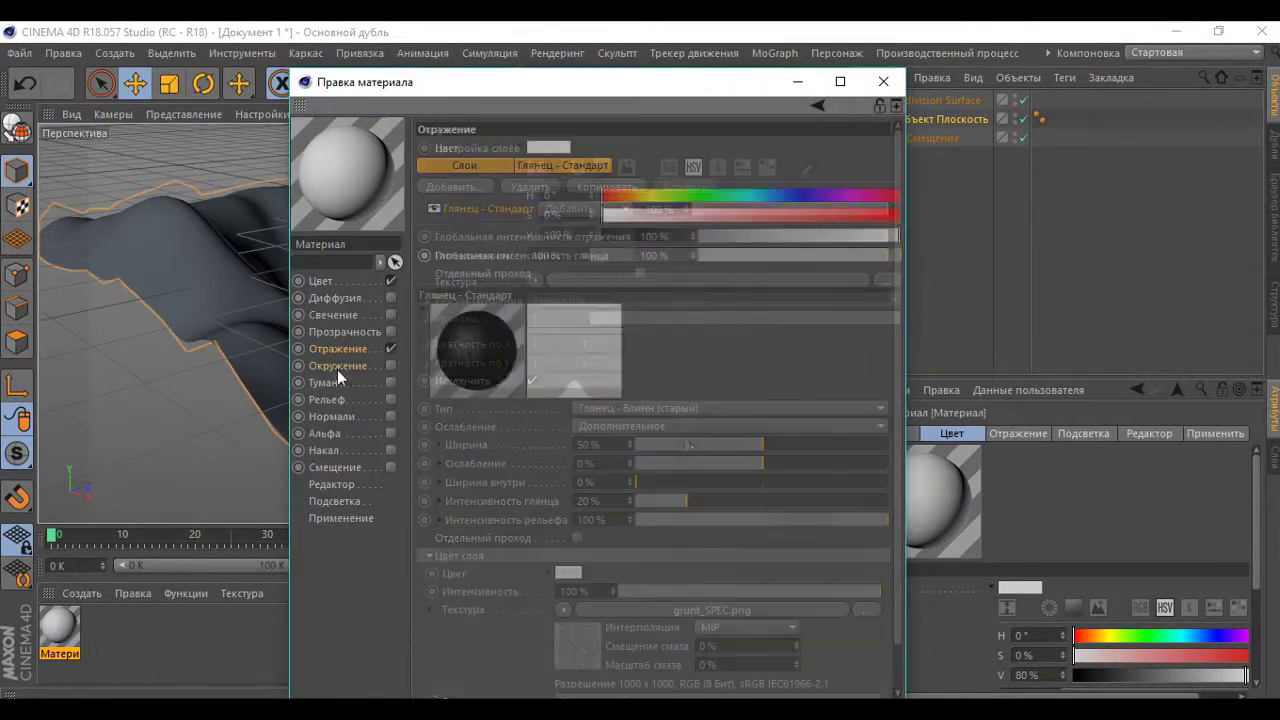
Enable Displacement with the grunt_DISP image and type Интенсивность.
click(390, 468)
click(559, 210)
click(605, 226)
click(772, 517)
click(774, 437)
click(720, 186)
click(600, 184)
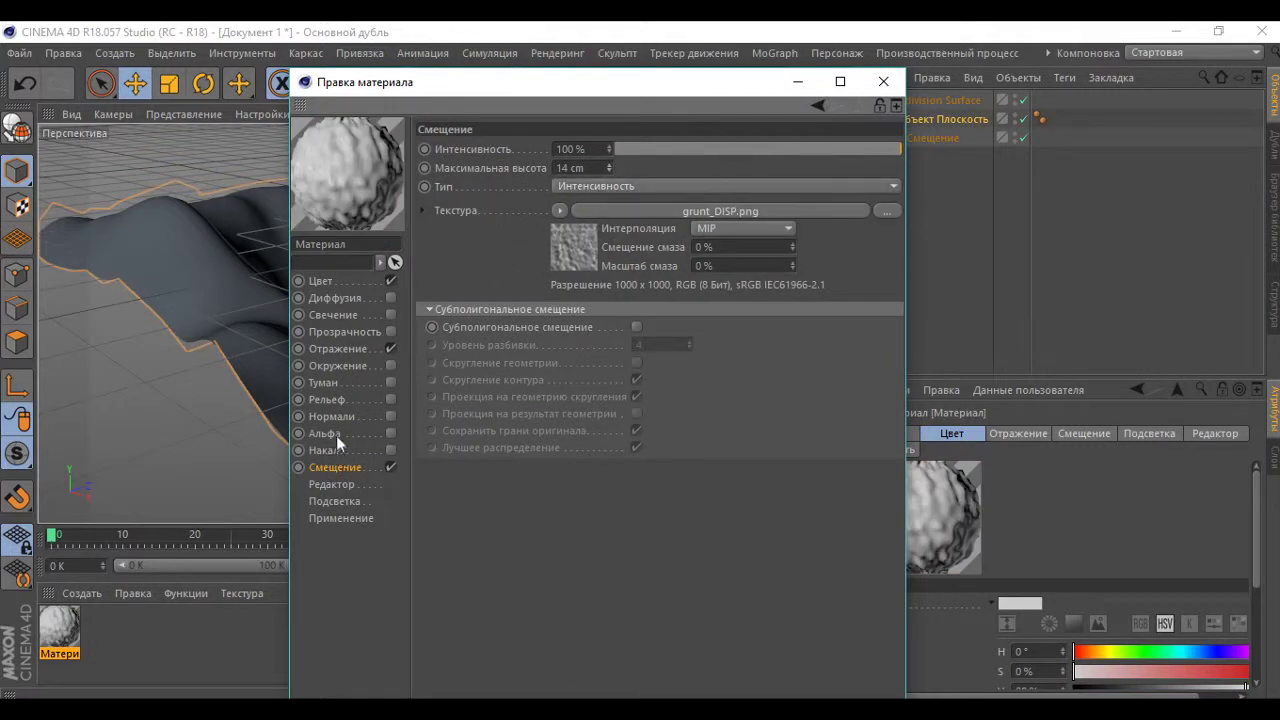
Enable the Normal channel with the grunt_NRM image.
click(390, 416)
click(592, 263)
click(596, 268)
double_click(758, 260)
click(695, 447)
Enable the Bump channel with the grunt_OCC image.
click(390, 399)
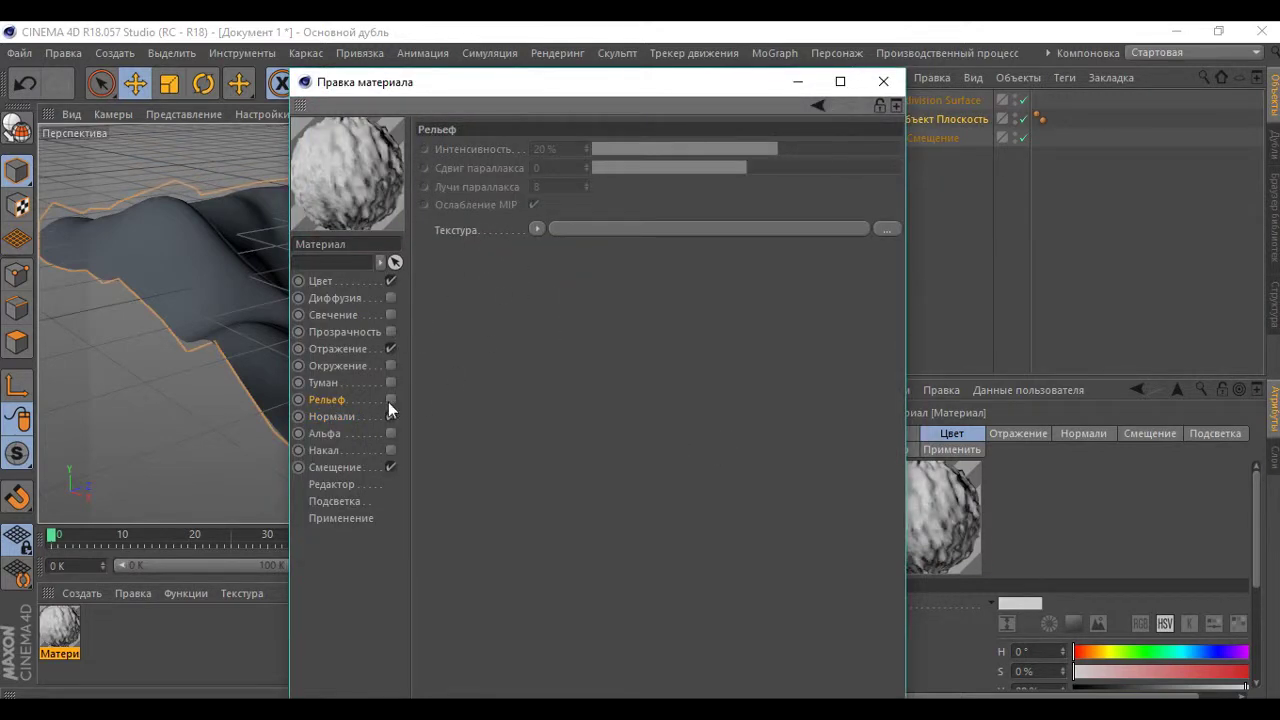
click(600, 230)
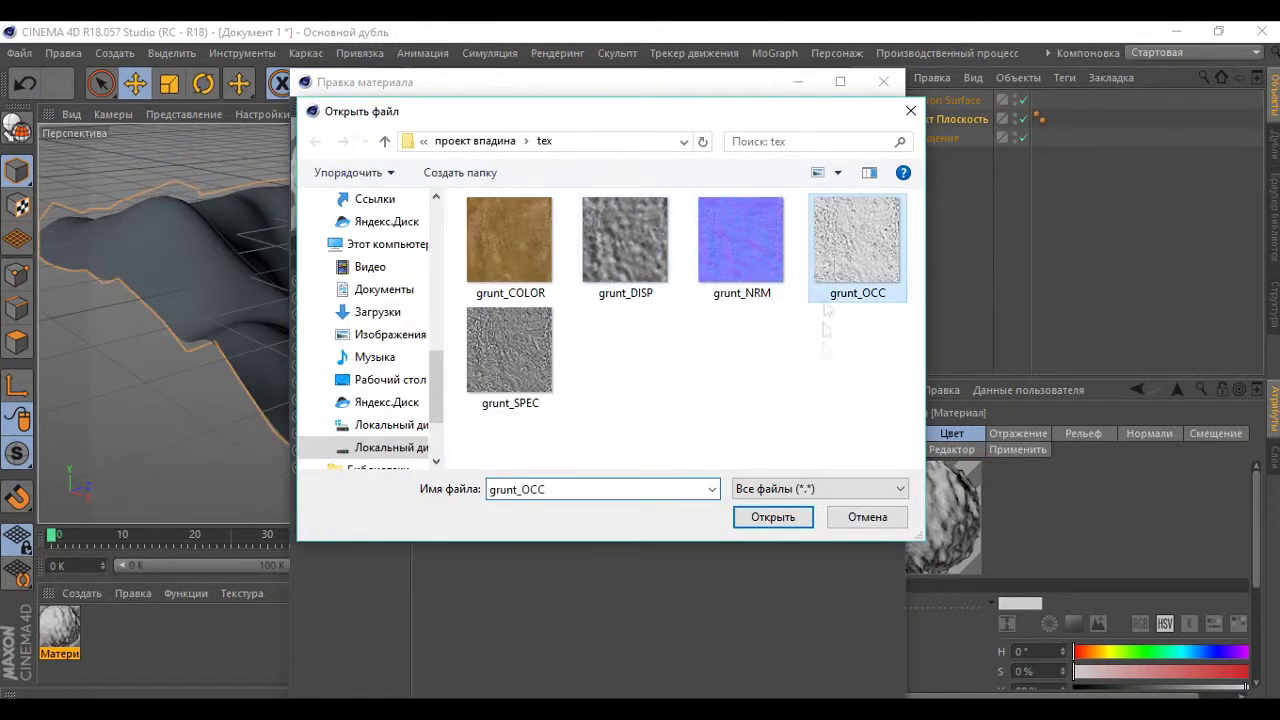
click(773, 517)
click(686, 440)
Reload grunt_COLOR as the Color channel texture.
click(331, 280)
click(548, 280)
click(574, 282)
click(509, 240)
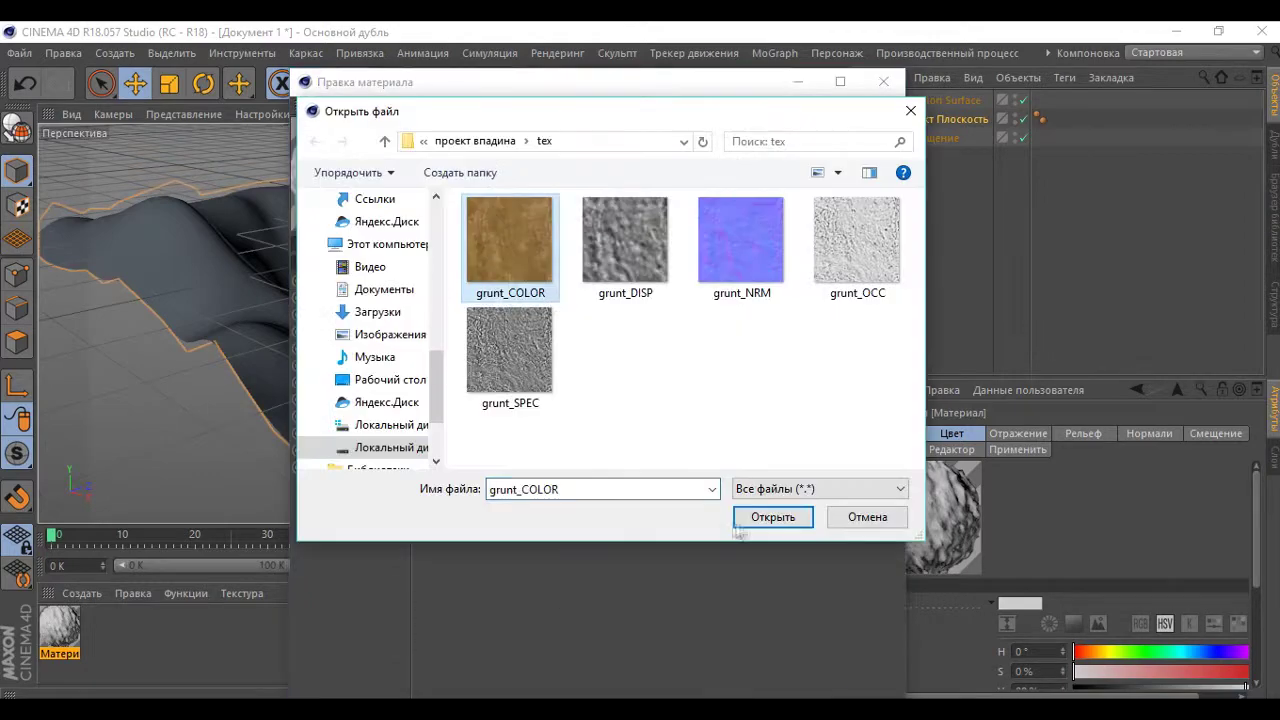
click(740, 524)
Turn on Sub-Polygon Displacement and apply the soil material to the terrain plane.
click(338, 348)
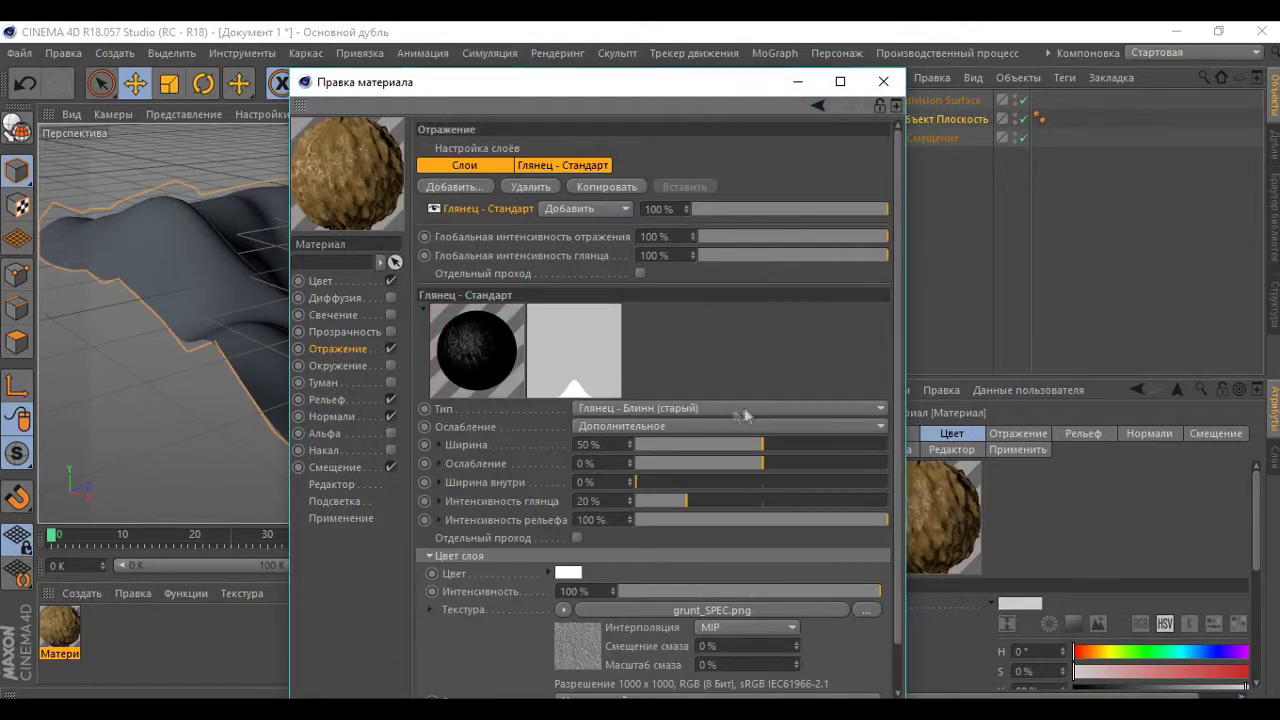
drag(700, 111, 637, 113)
click(274, 471)
click(573, 330)
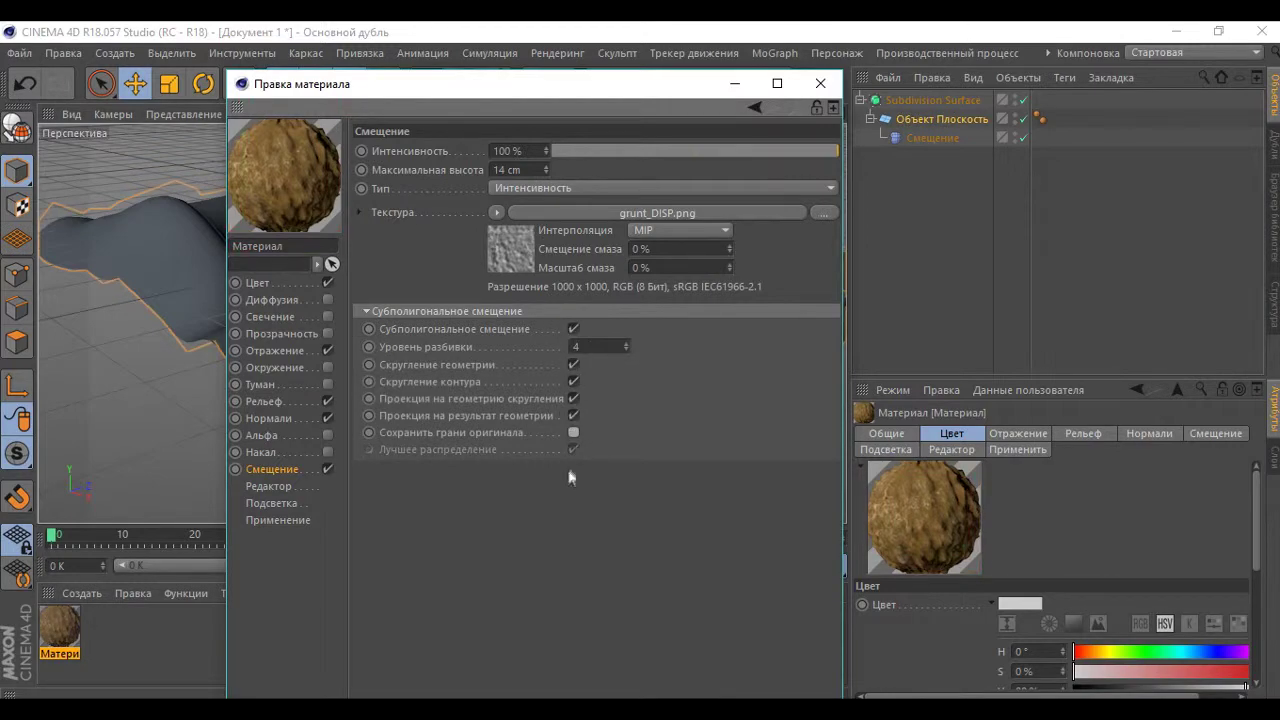
click(820, 83)
drag(60, 630, 1040, 118)
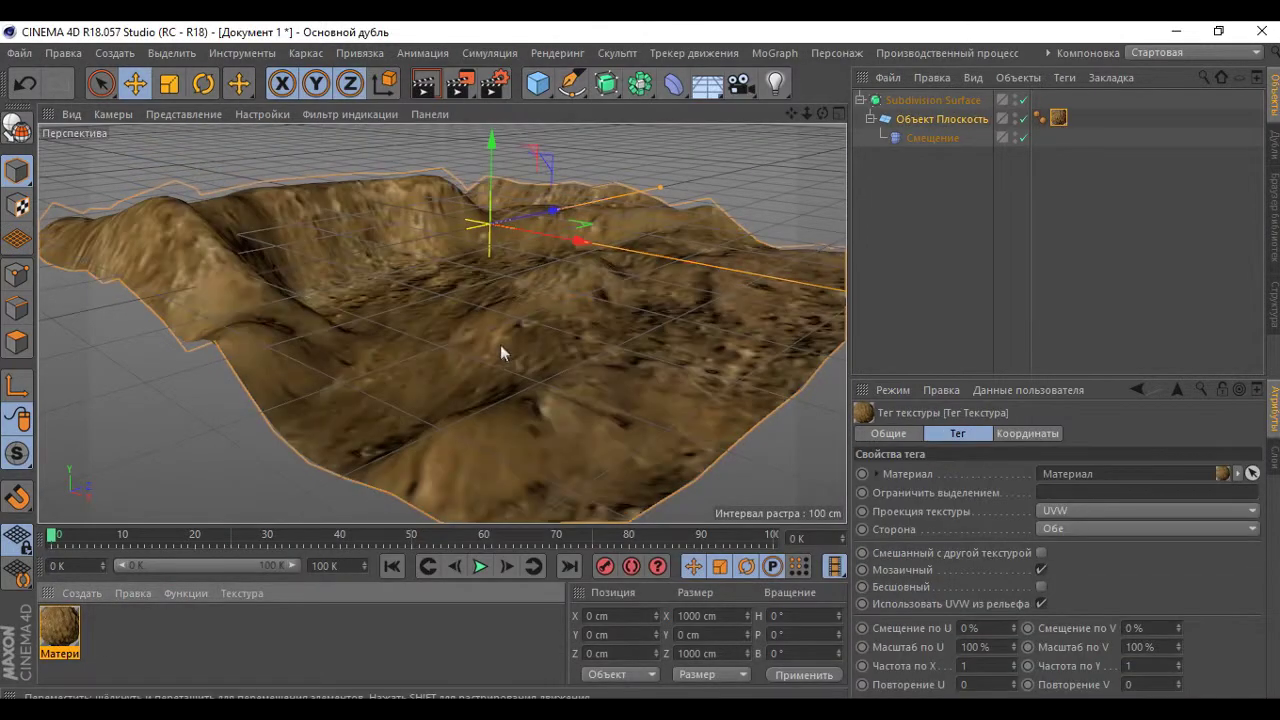
Set the soil texture tag's projection to Cubic.
click(1105, 510)
click(1072, 587)
mouse_move(494, 349)
alt+mouse_down()
mouse_move(414, 277)
mouse_move(443, 323)
mouse_move(826, 118)
alt+mouse_up()
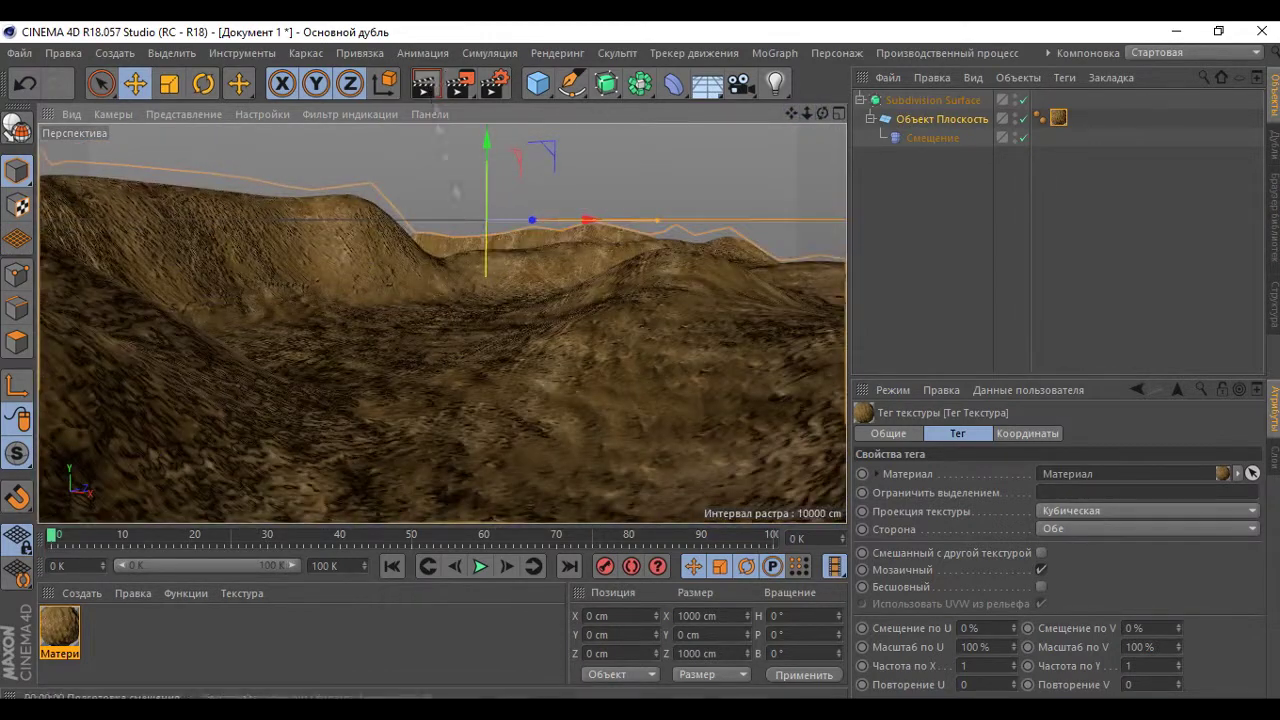
Render a viewport preview, then reopen the soil material.
click(432, 90)
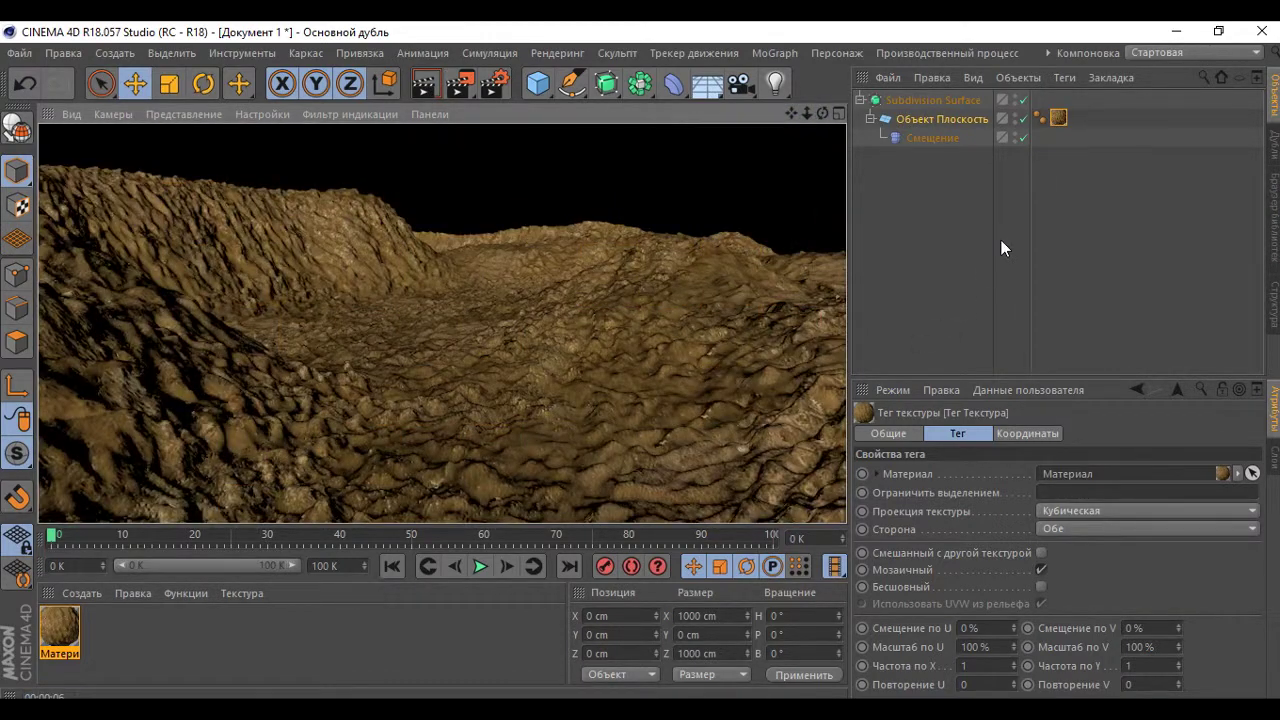
click(941, 119)
double_click(59, 628)
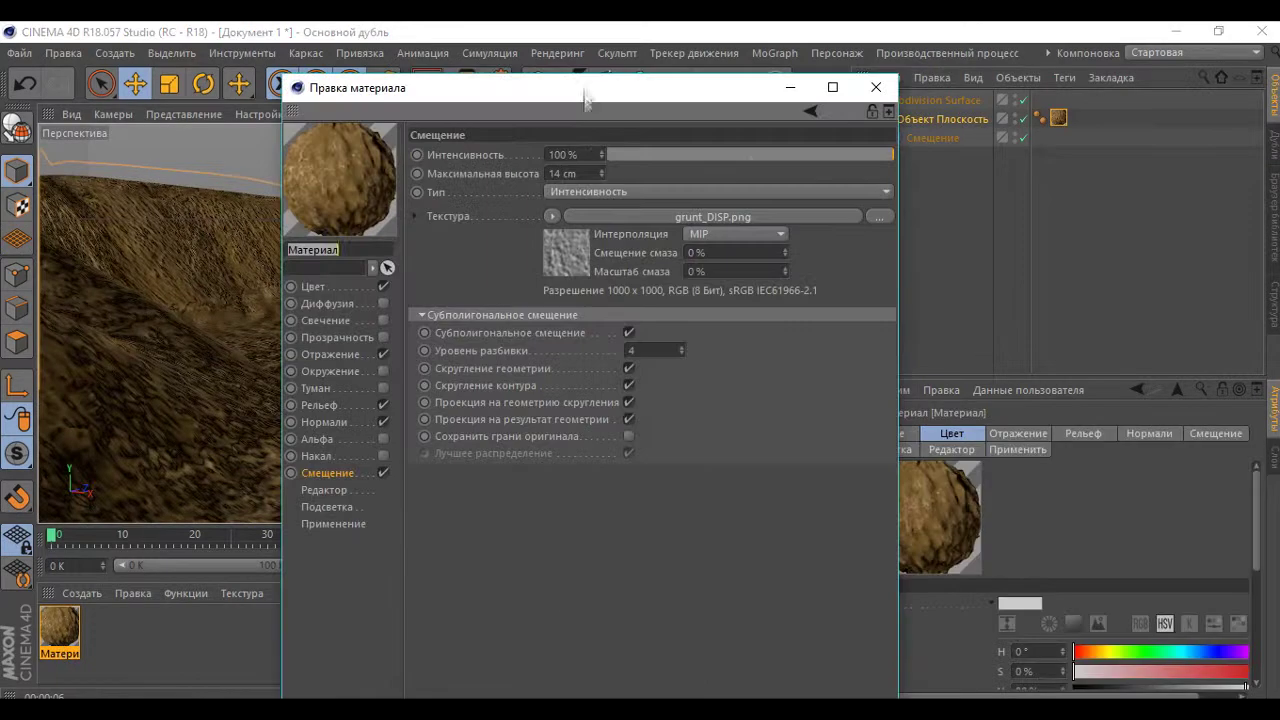
Check the Reflection, Bump and Displacement channels, then render the terrain view.
drag(584, 100, 737, 92)
click(472, 346)
click(472, 397)
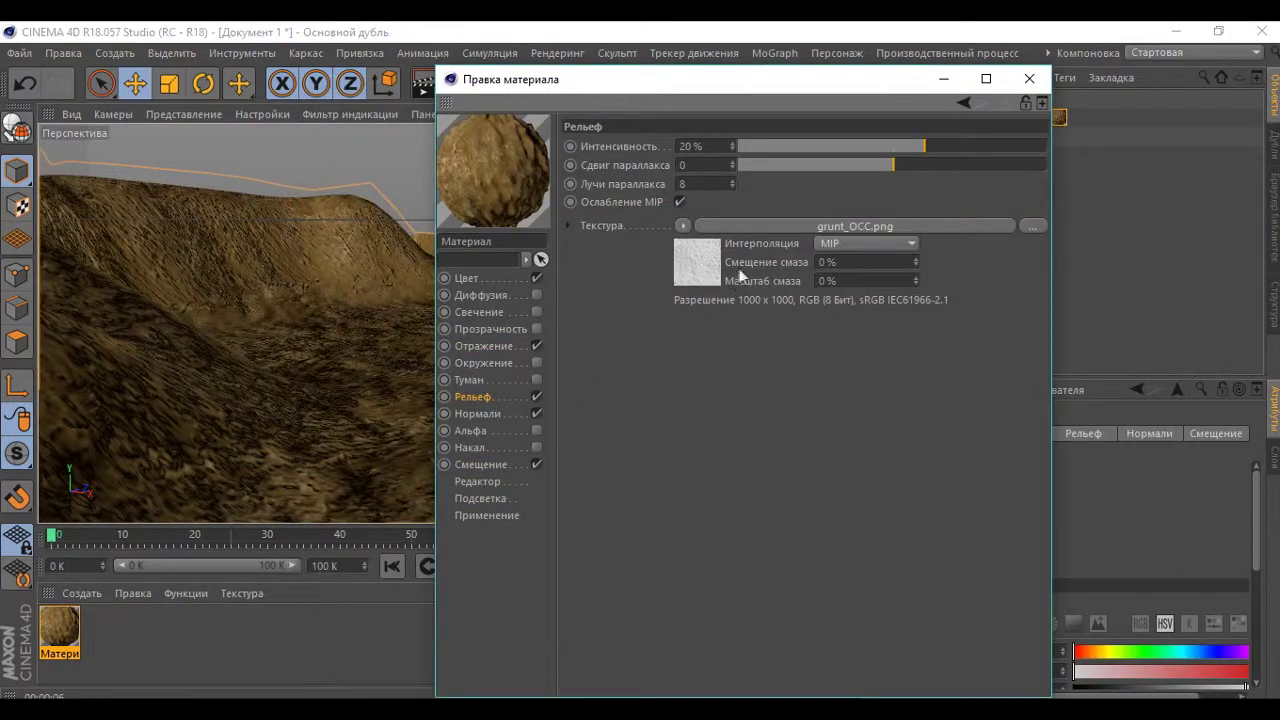
click(470, 466)
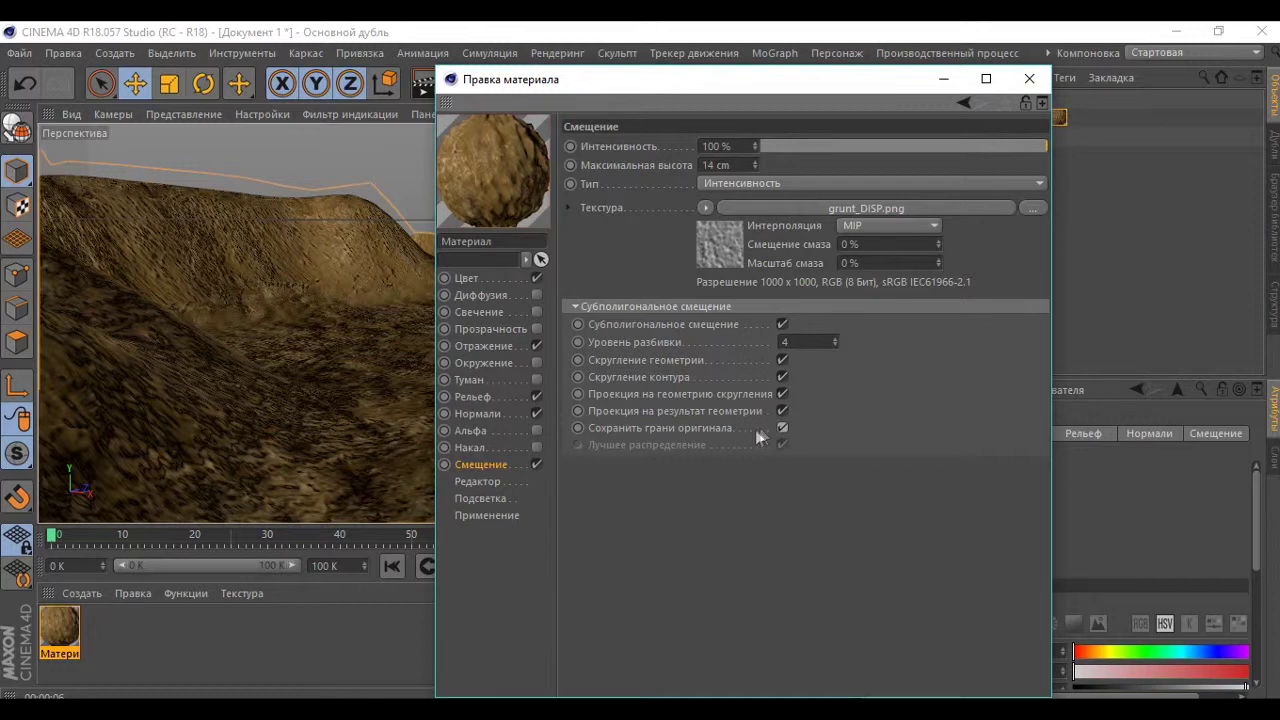
click(1029, 79)
click(424, 84)
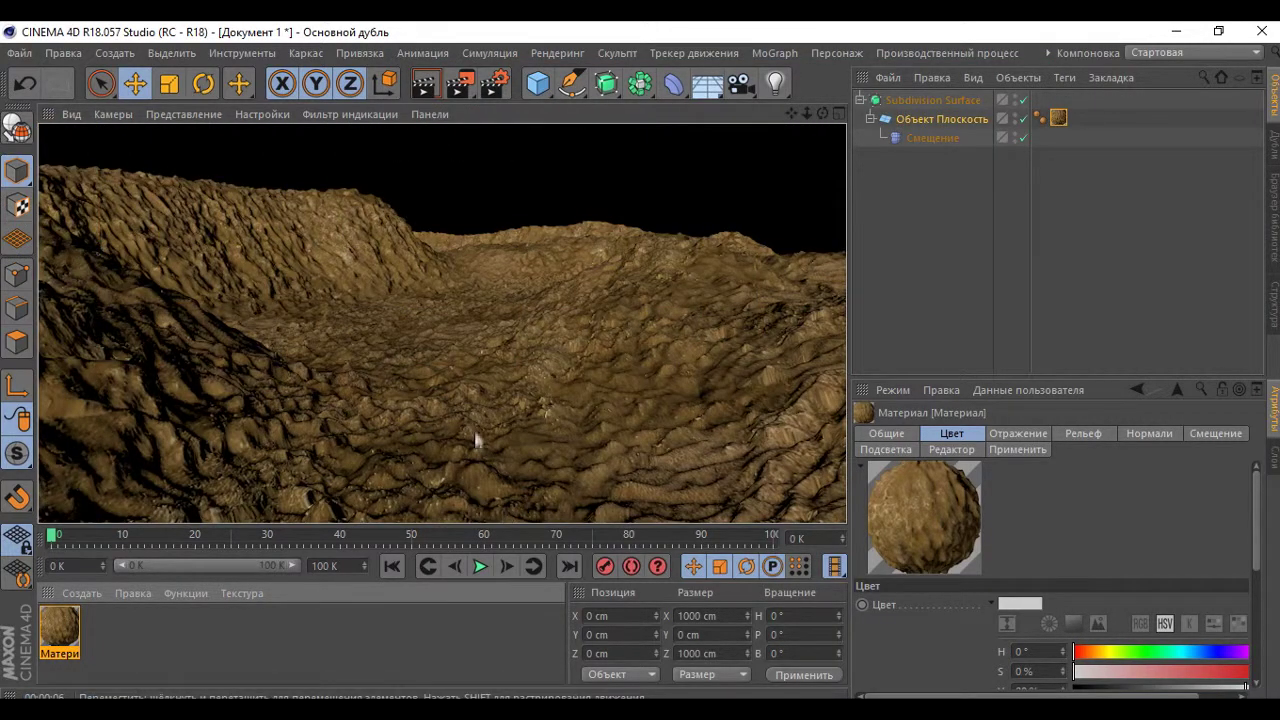
Recheck the material's Normal, Reflection and Bump channels and re-render the terrain.
click(942, 119)
click(933, 100)
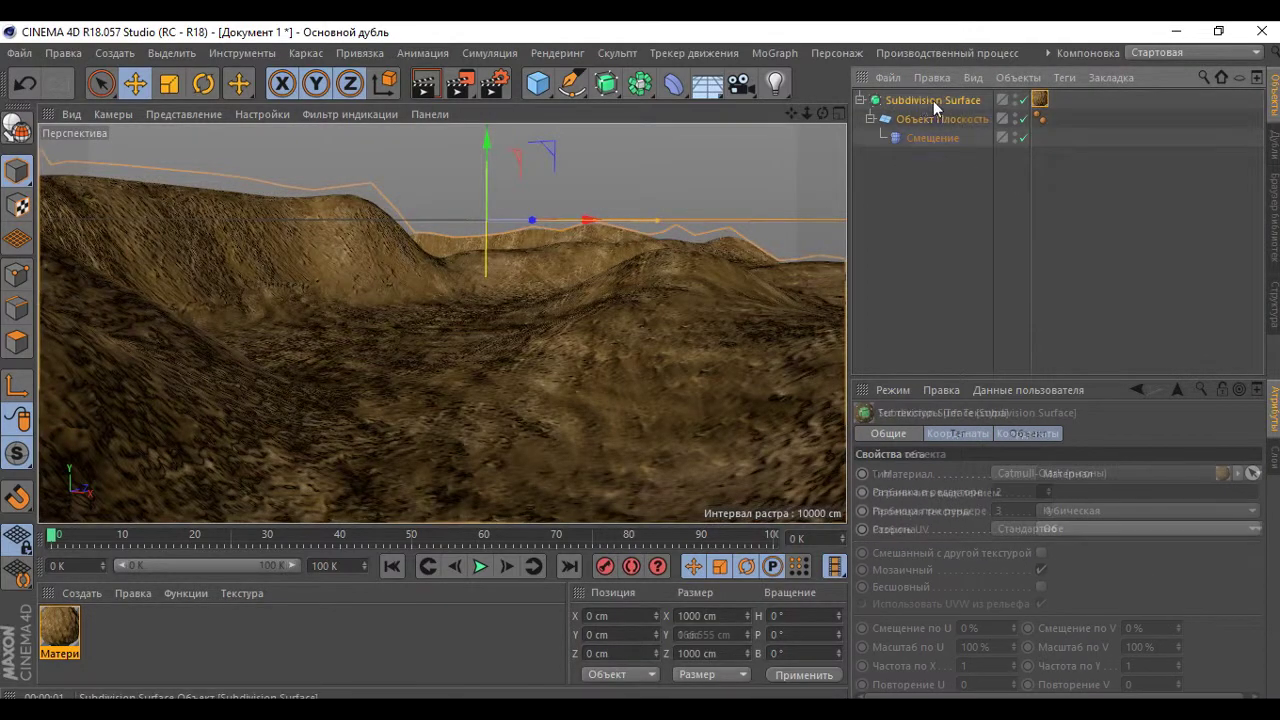
double_click(59, 628)
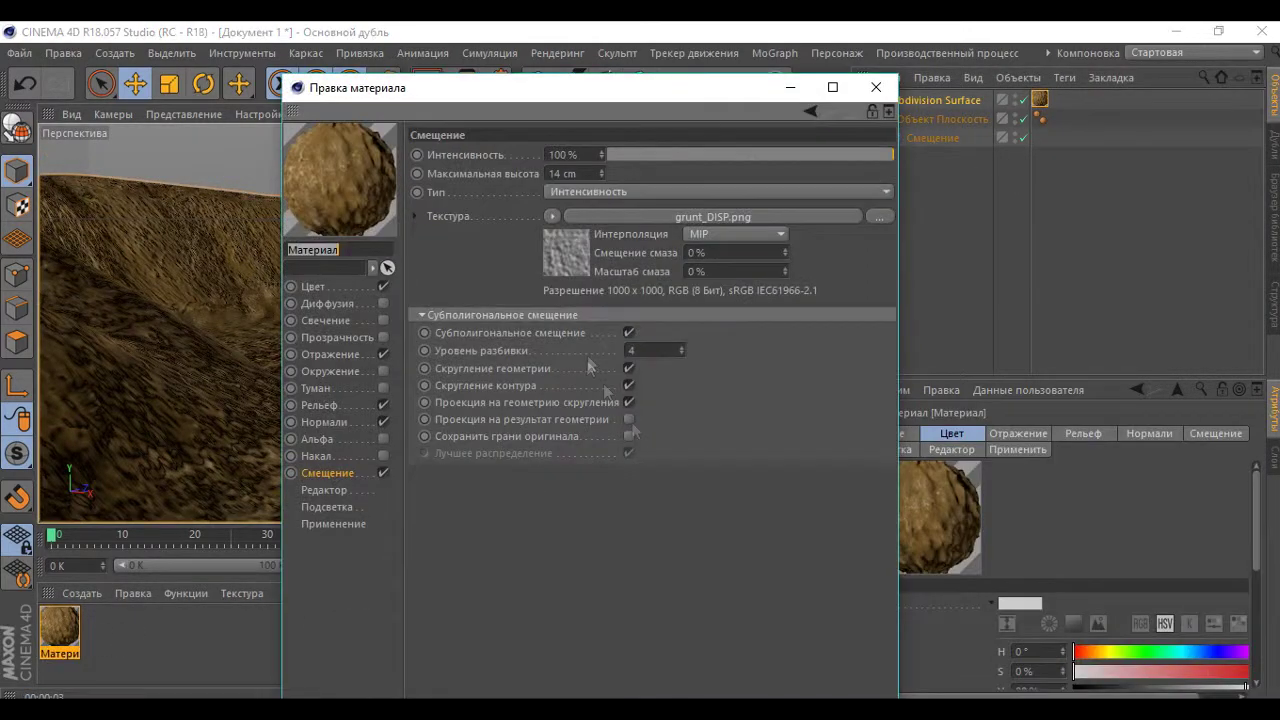
click(329, 421)
click(330, 354)
click(325, 422)
click(319, 405)
click(328, 422)
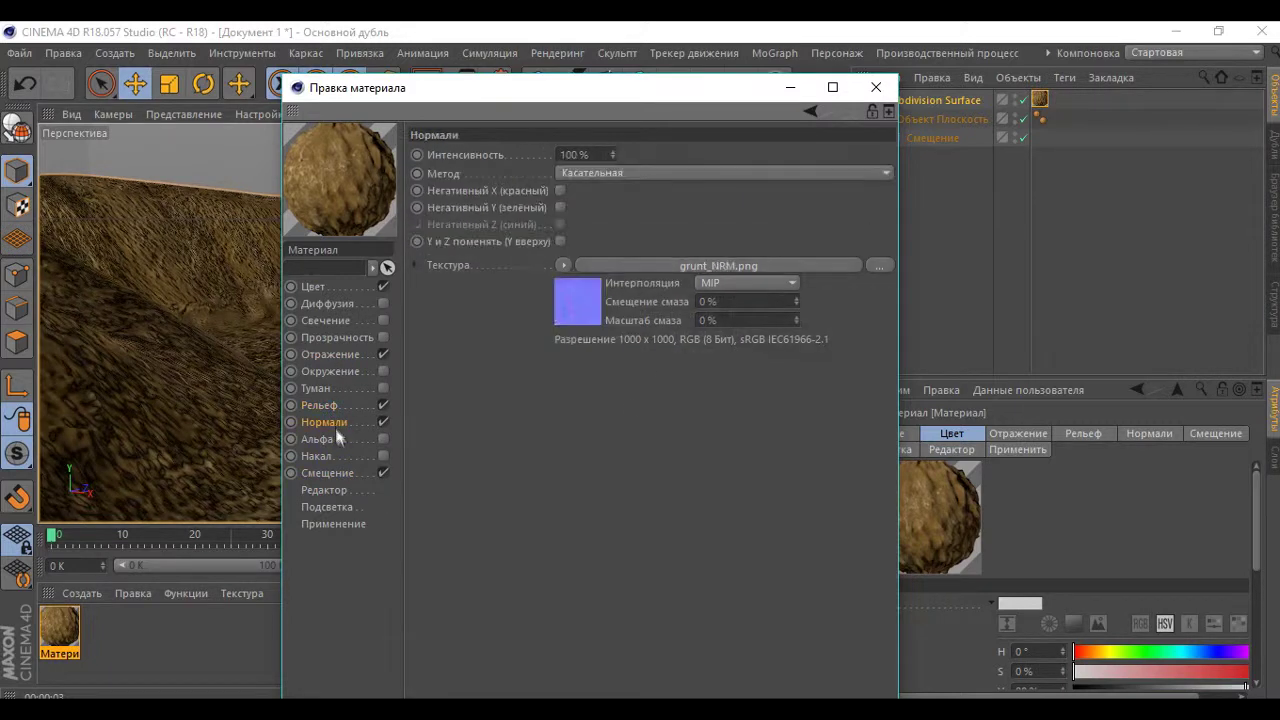
click(876, 87)
click(427, 82)
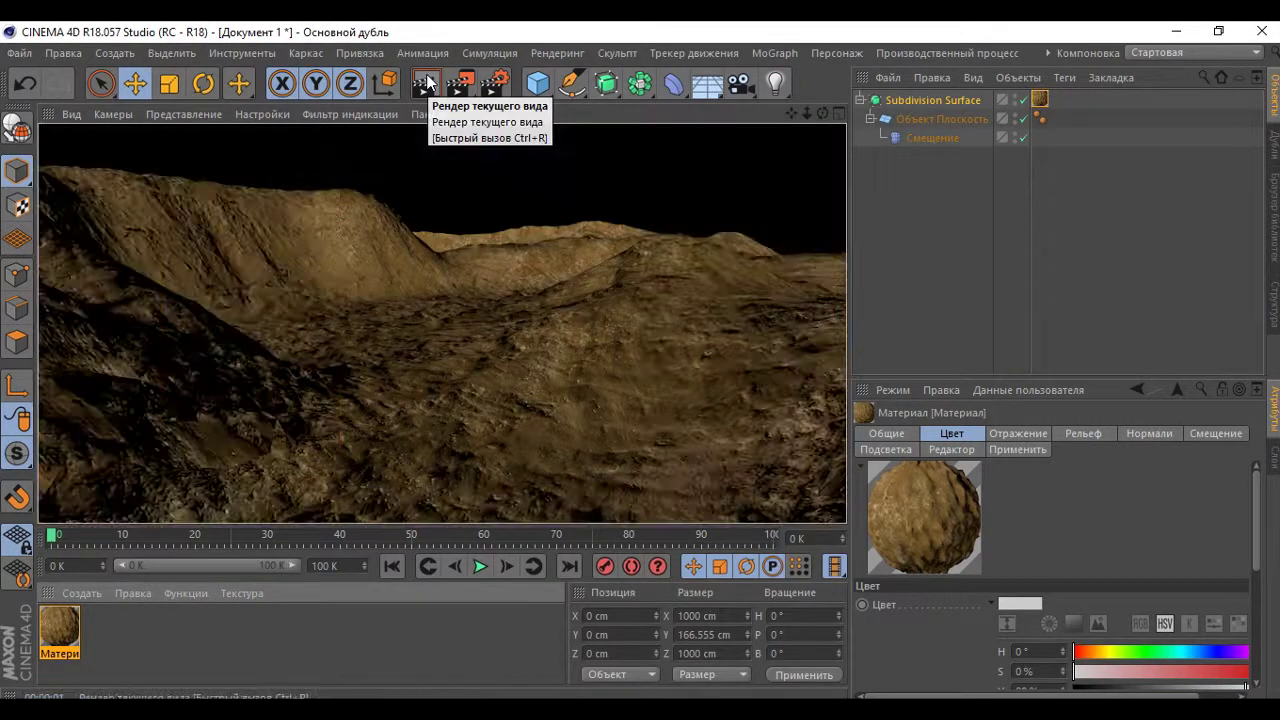
click(427, 87)
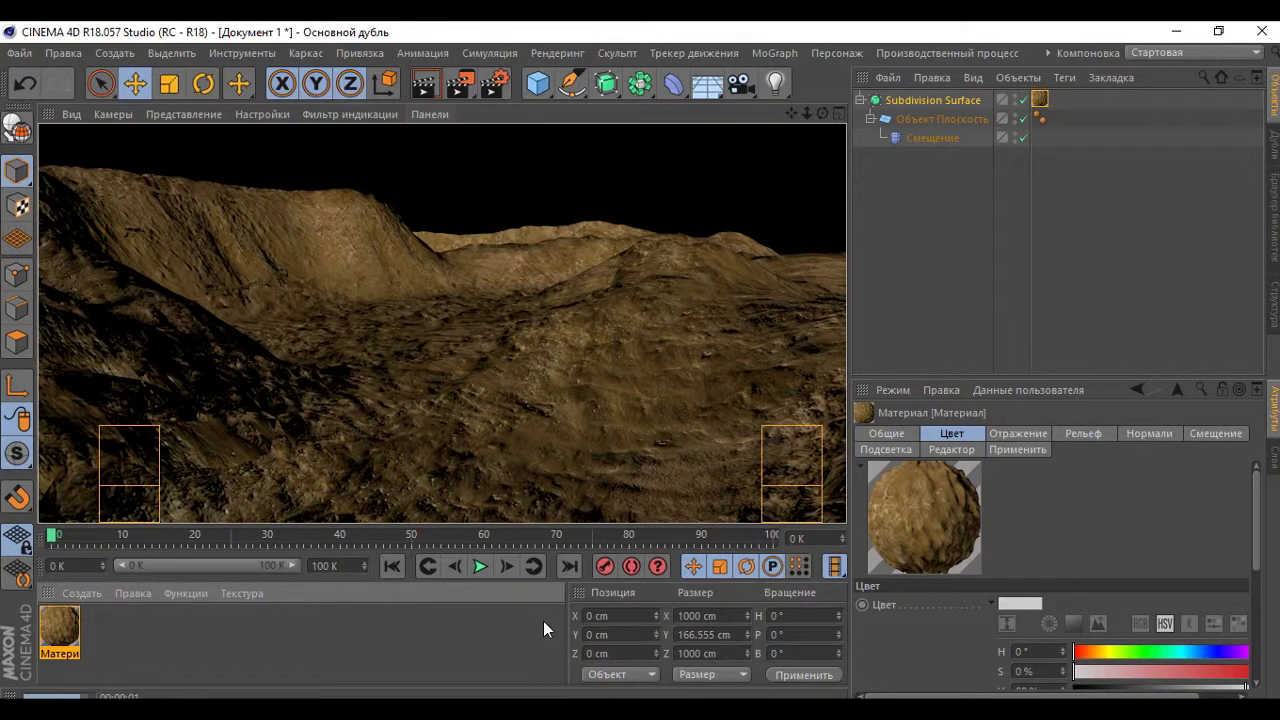
Add Global Illumination in Render Settings with record density Низкая (Low).
click(497, 85)
click(135, 366)
click(245, 334)
click(462, 103)
click(510, 142)
click(477, 202)
click(563, 103)
click(664, 103)
click(507, 141)
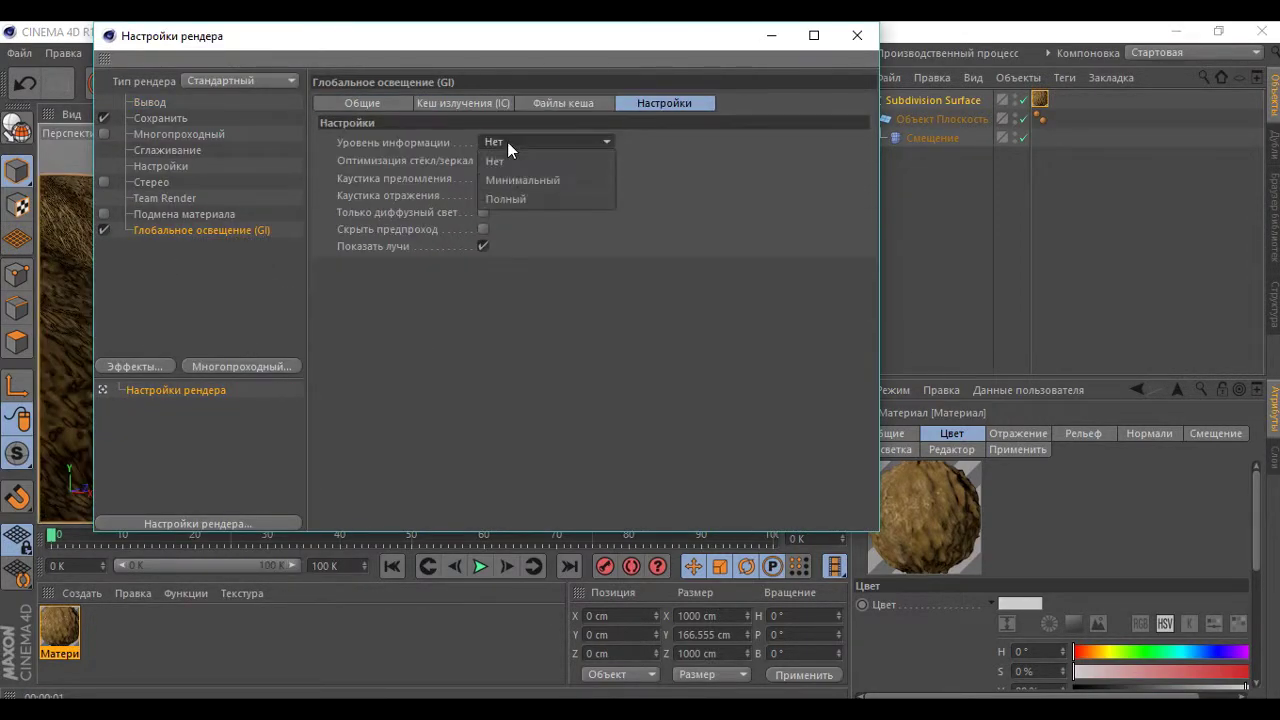
key(Escape)
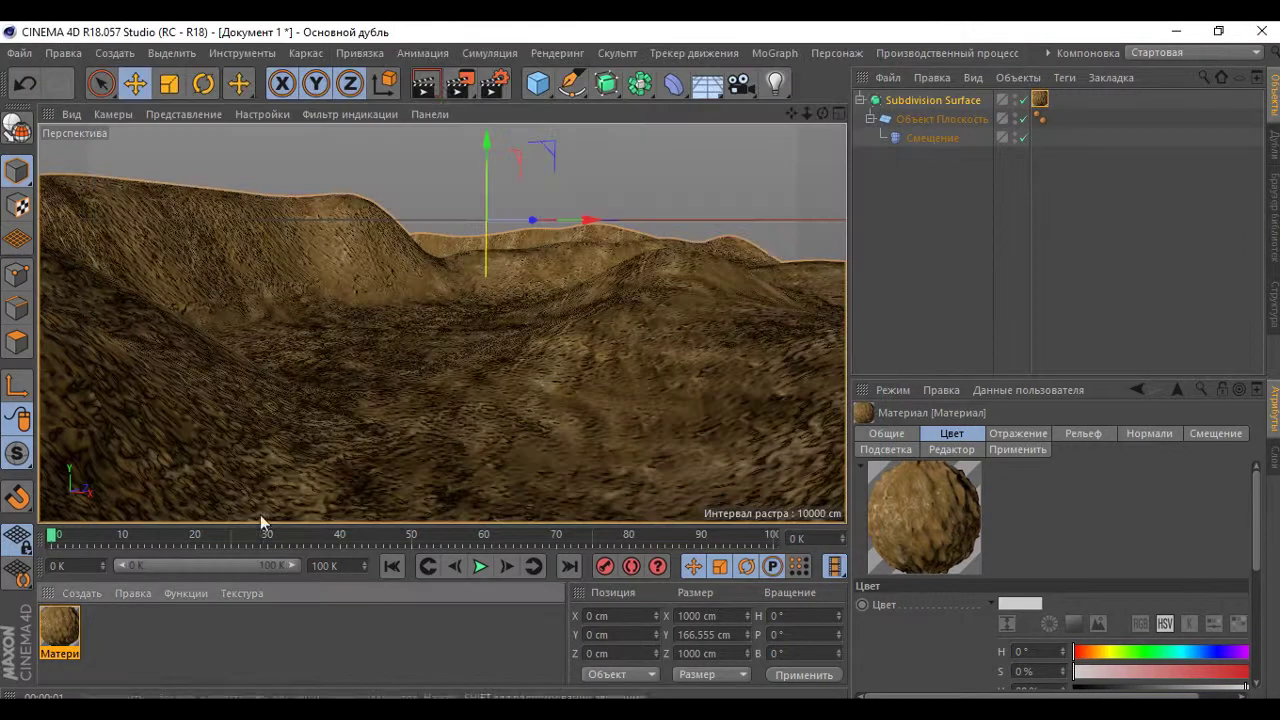
Browse Content Browser > Presets > Sky > Example Scenes.
click(1047, 55)
click(829, 249)
click(230, 130)
click(235, 266)
double_click(535, 90)
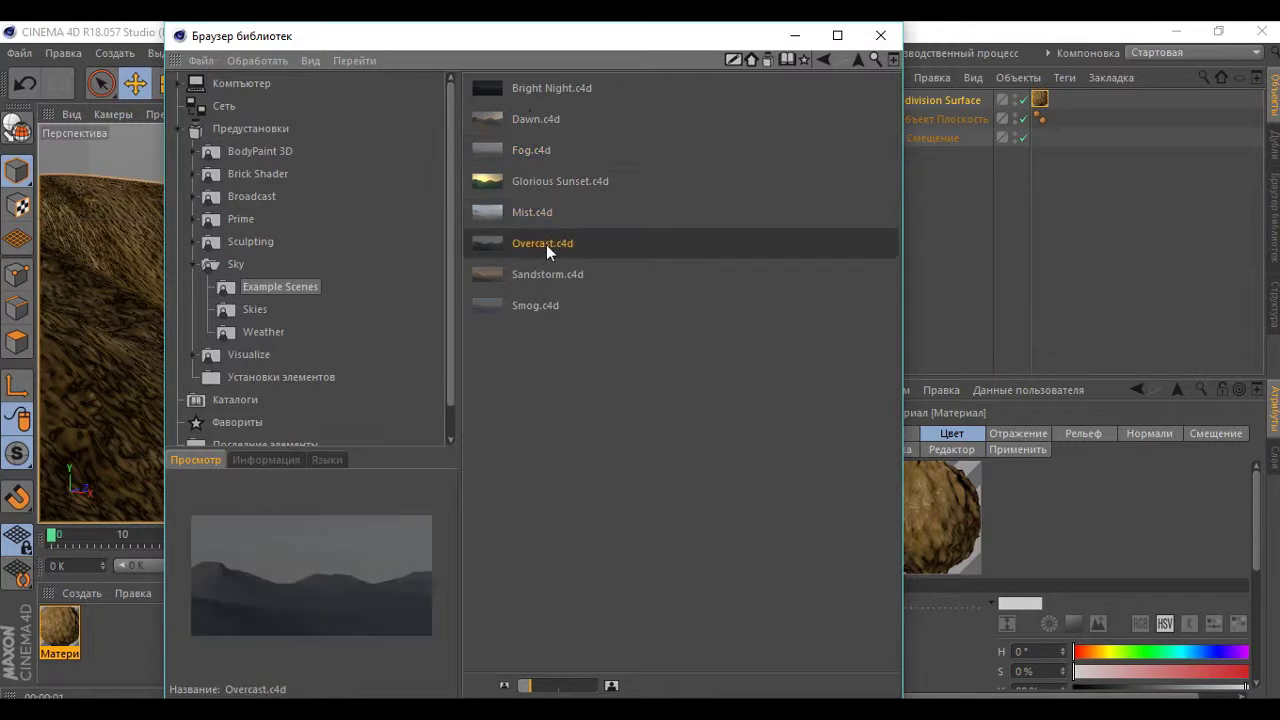
Open Mist.c4d and delete its Camera and Landscape objects.
double_click(533, 215)
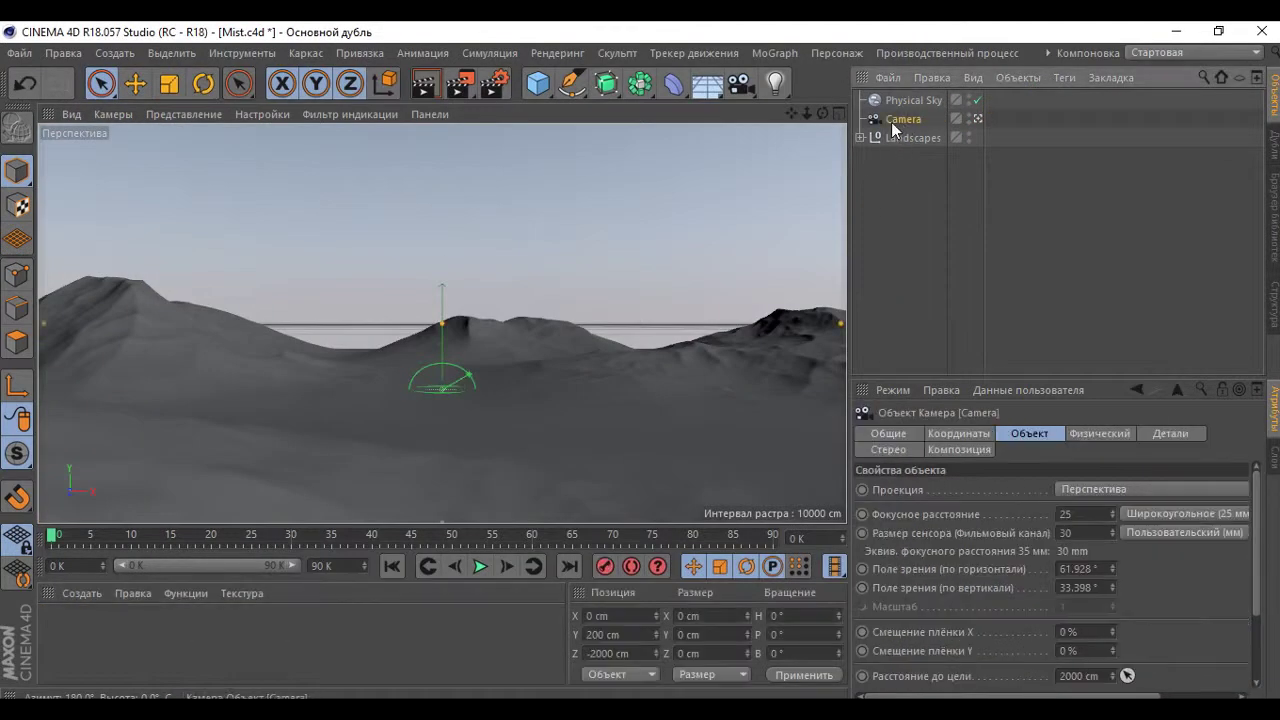
key(Delete)
click(900, 118)
key(Delete)
Paste the Mist scene's Physical Sky into the terrain document.
click(910, 100)
click(1047, 52)
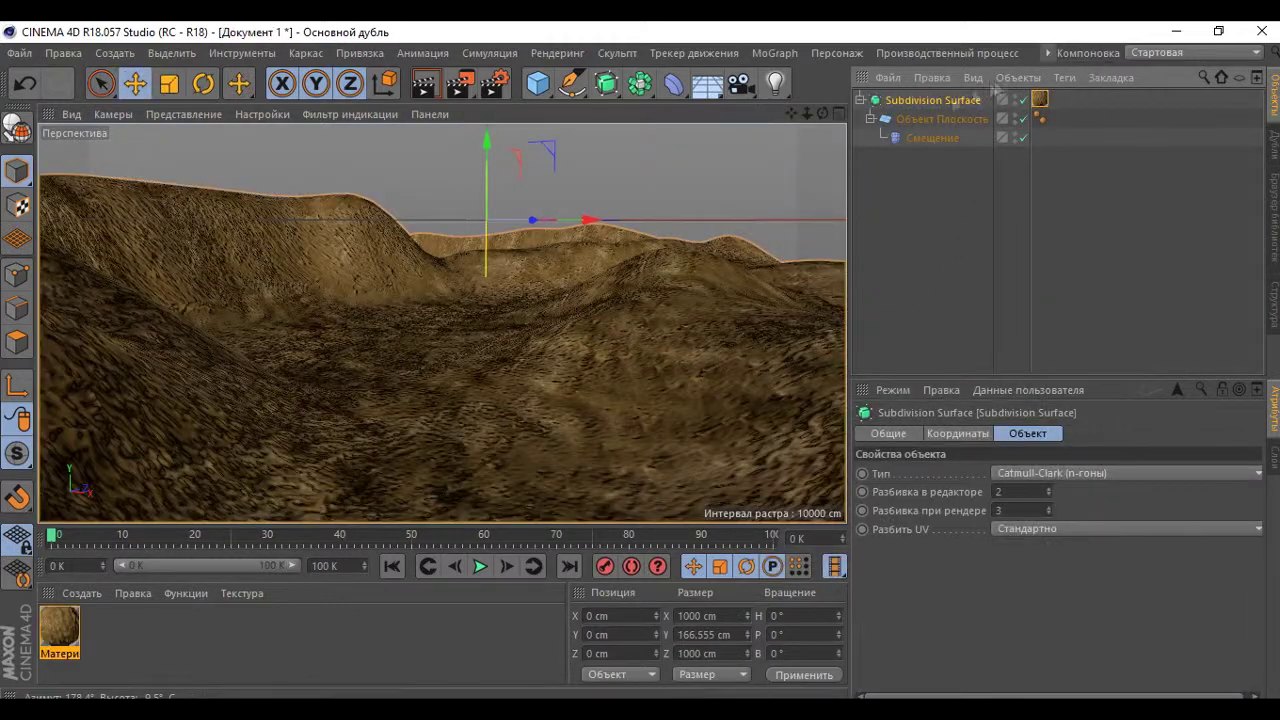
click(1047, 52)
click(895, 296)
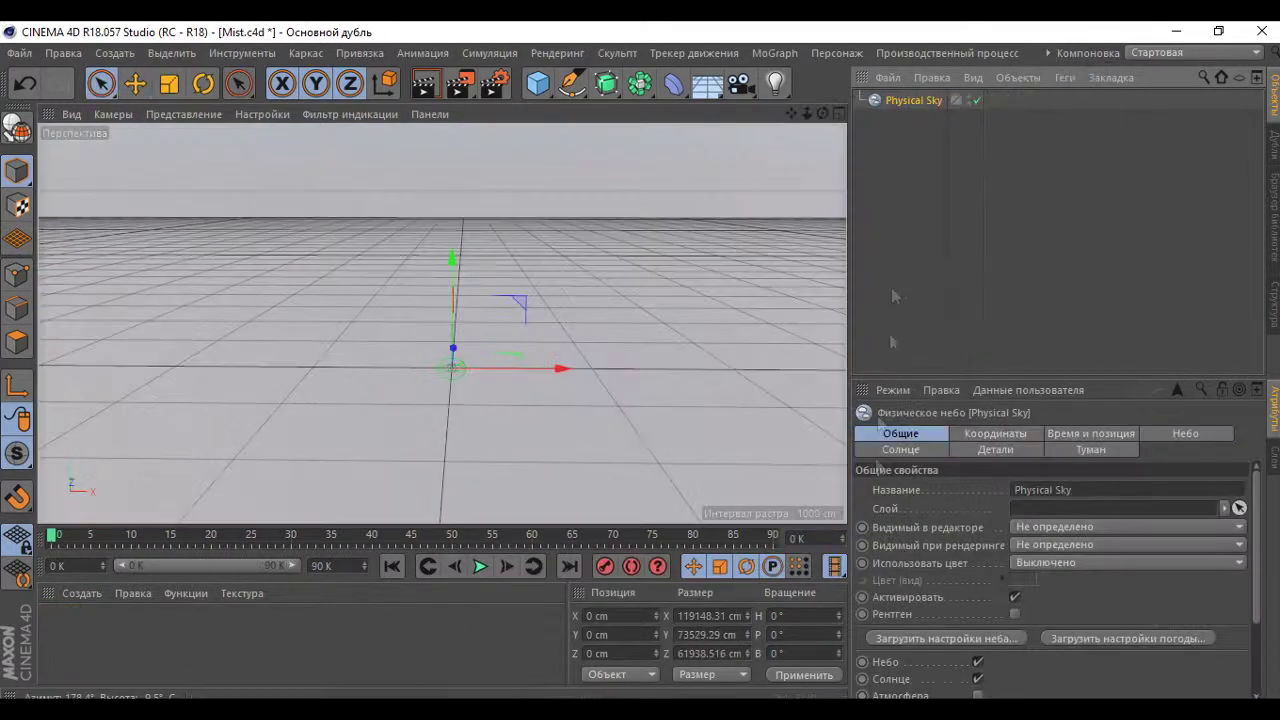
click(1047, 52)
click(800, 545)
key(ctrl+v)
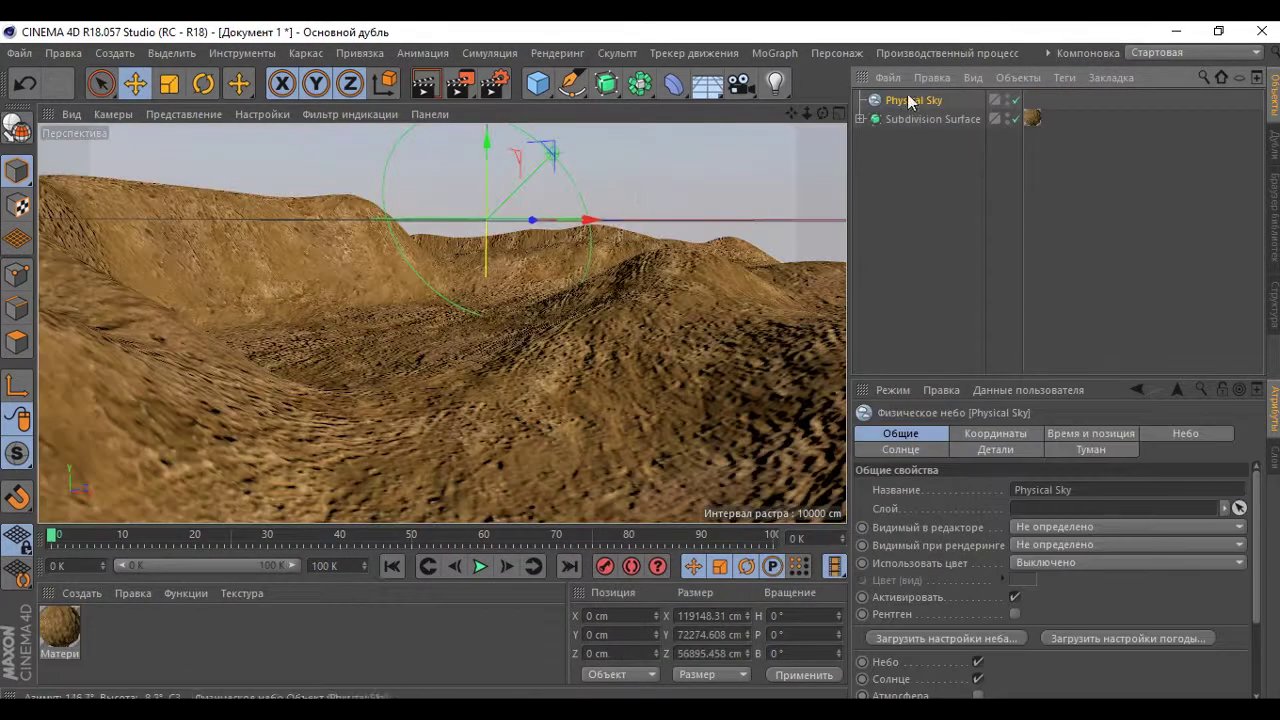
drag(807, 113, 441, 323)
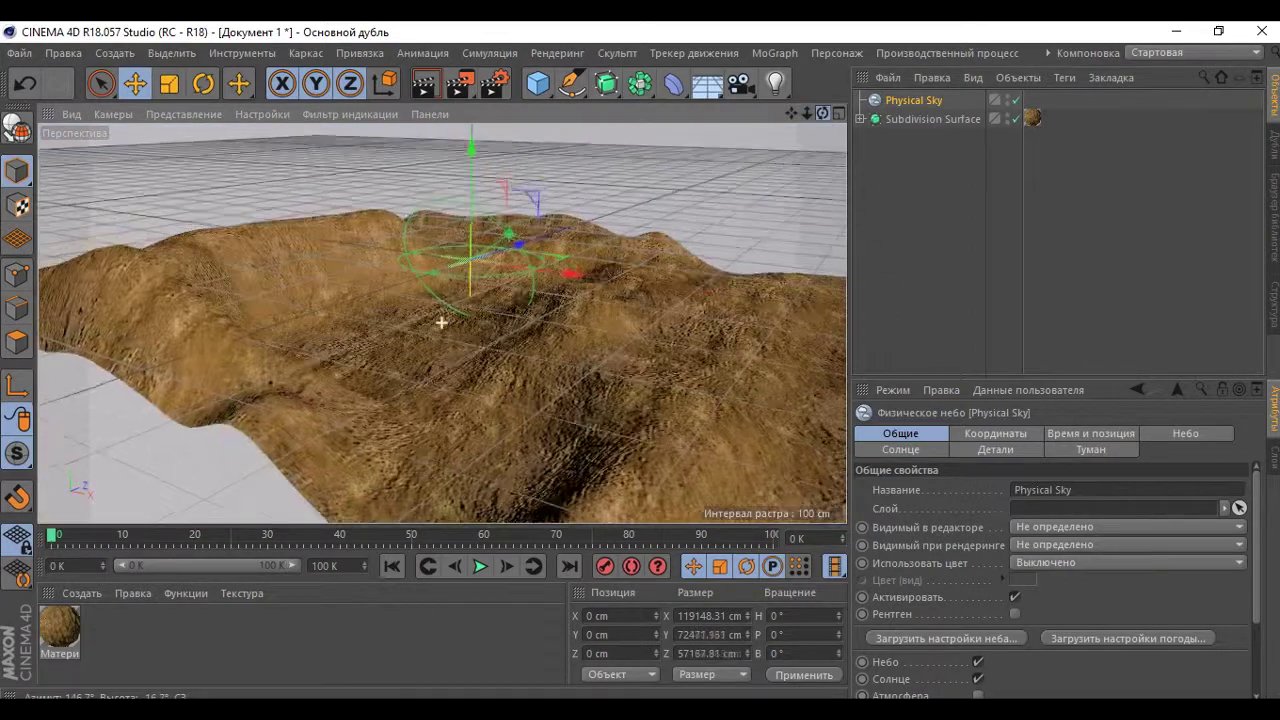
Rotate the Physical Sky to tilt the sun angle.
key(r)
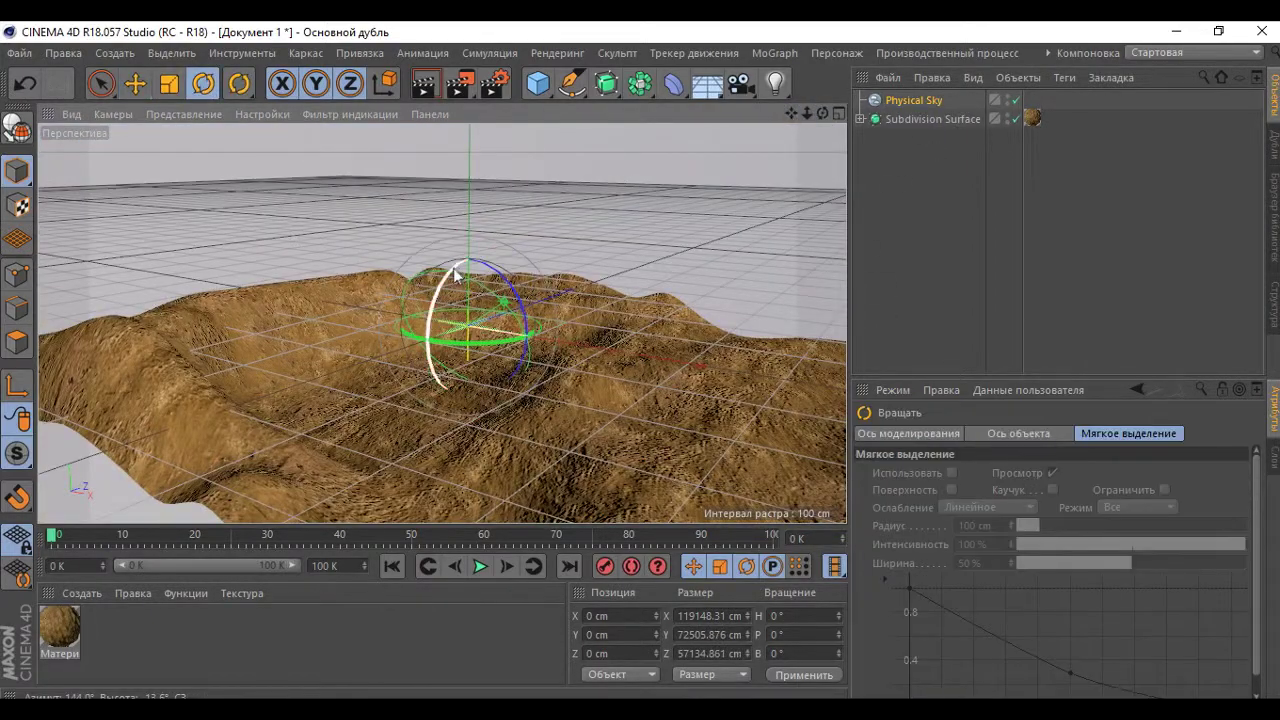
mouse_move(455, 272)
mouse_down()
mouse_move(513, 342)
mouse_move(480, 330)
mouse_up()
click(930, 119)
Add a camera looking low across the dunes at ground level and render it.
click(740, 83)
drag(822, 113, 818, 155)
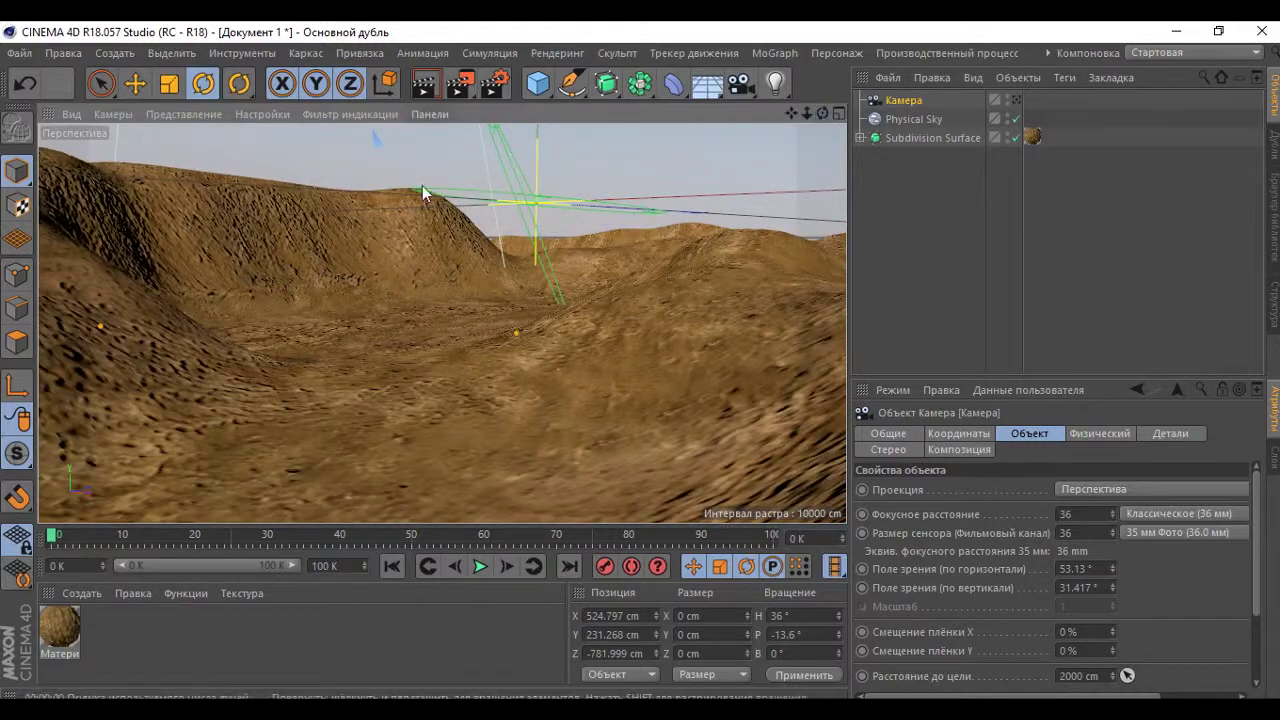
key(ctrl+r)
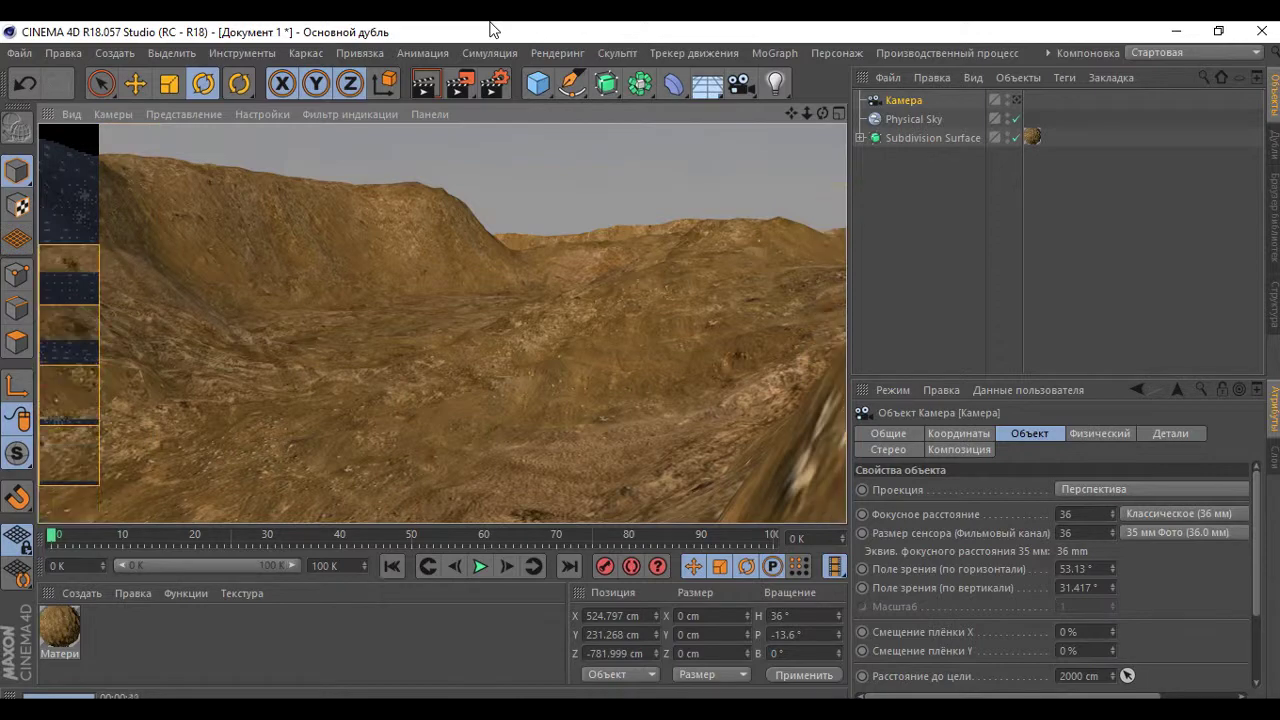
Reframe the camera view and lock it with a Защита (Protection) tag.
click(913, 119)
click(903, 100)
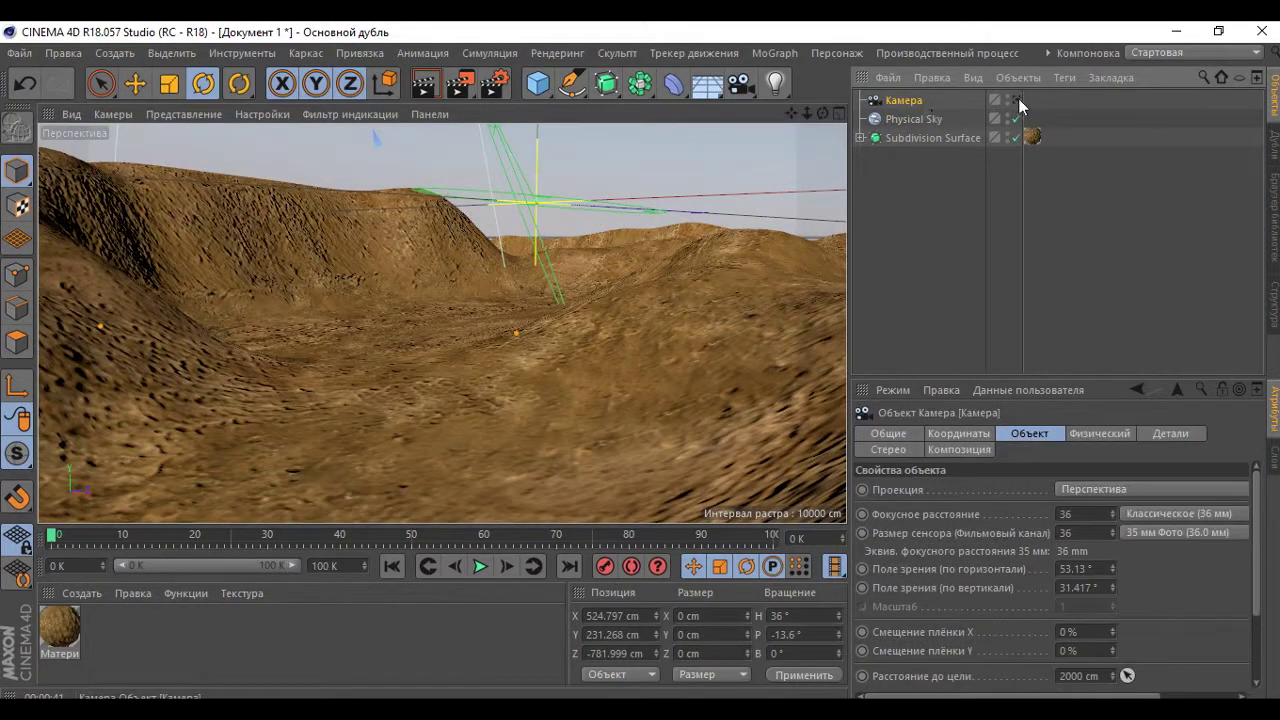
click(1016, 100)
drag(822, 118, 760, 160)
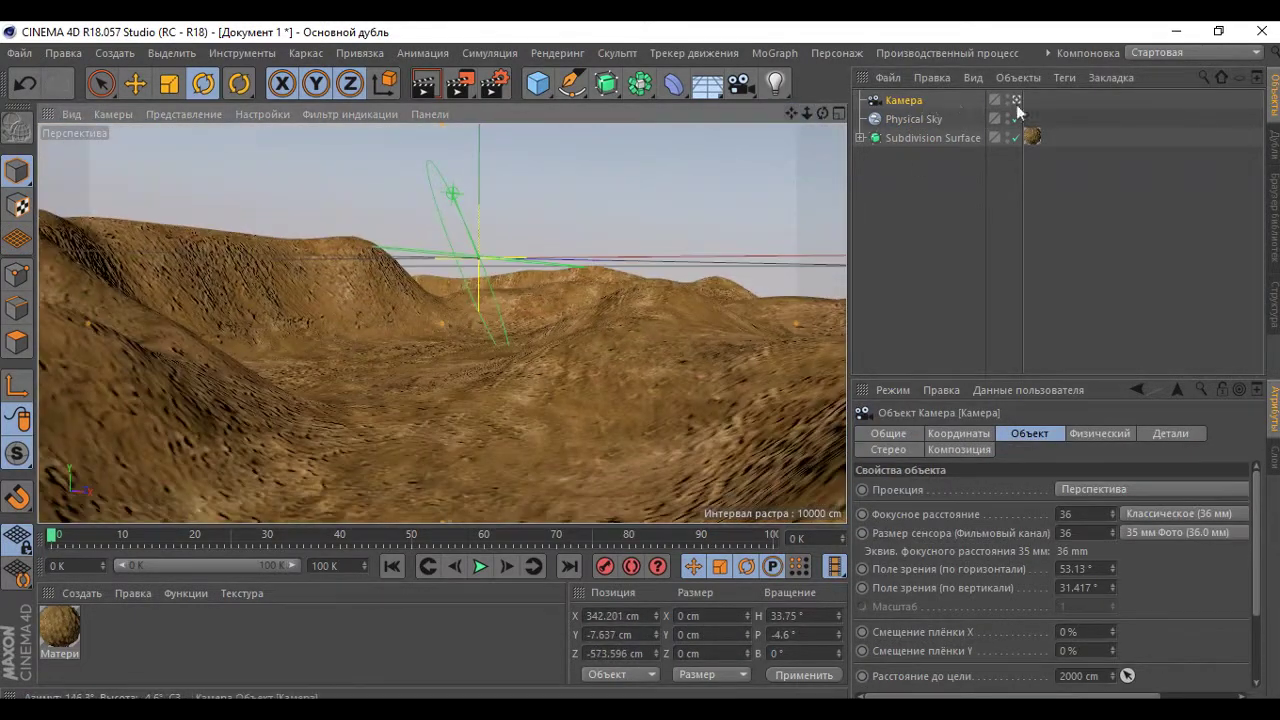
right_click(955, 100)
click(837, 365)
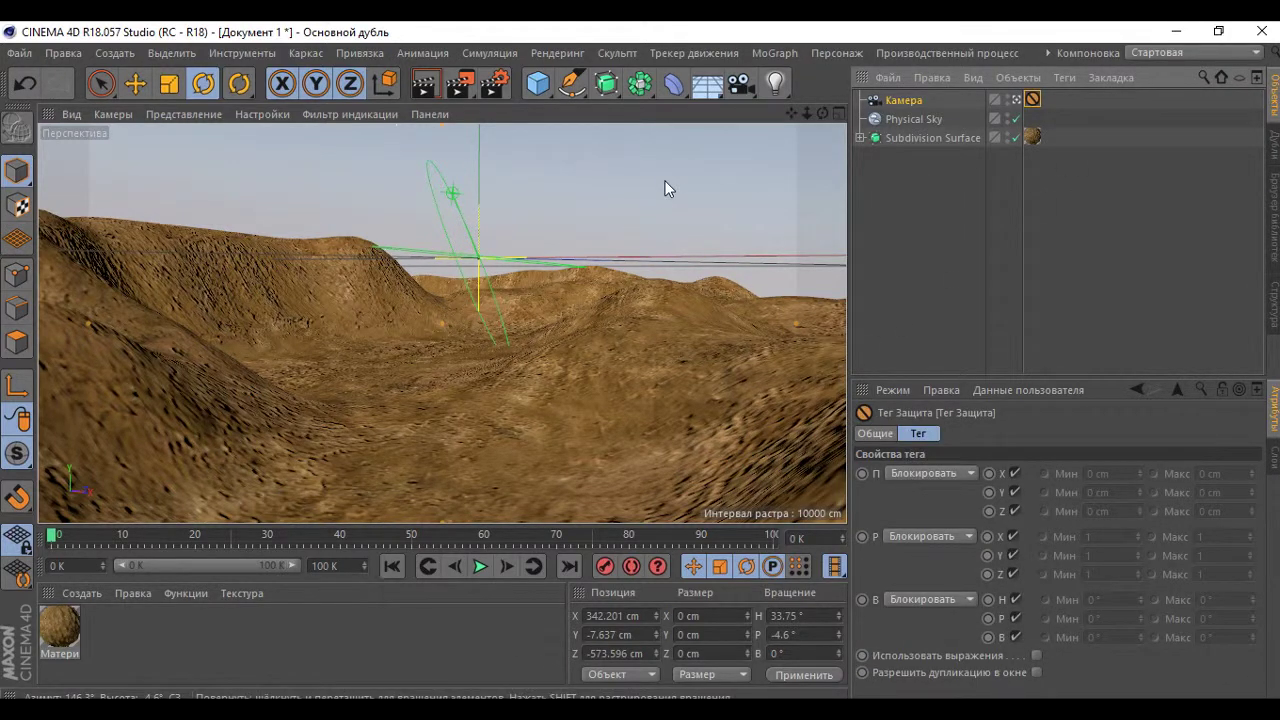
Rotate the Physical Sky to a -26.042° heading to relight the terrain.
click(491, 190)
drag(491, 190, 480, 235)
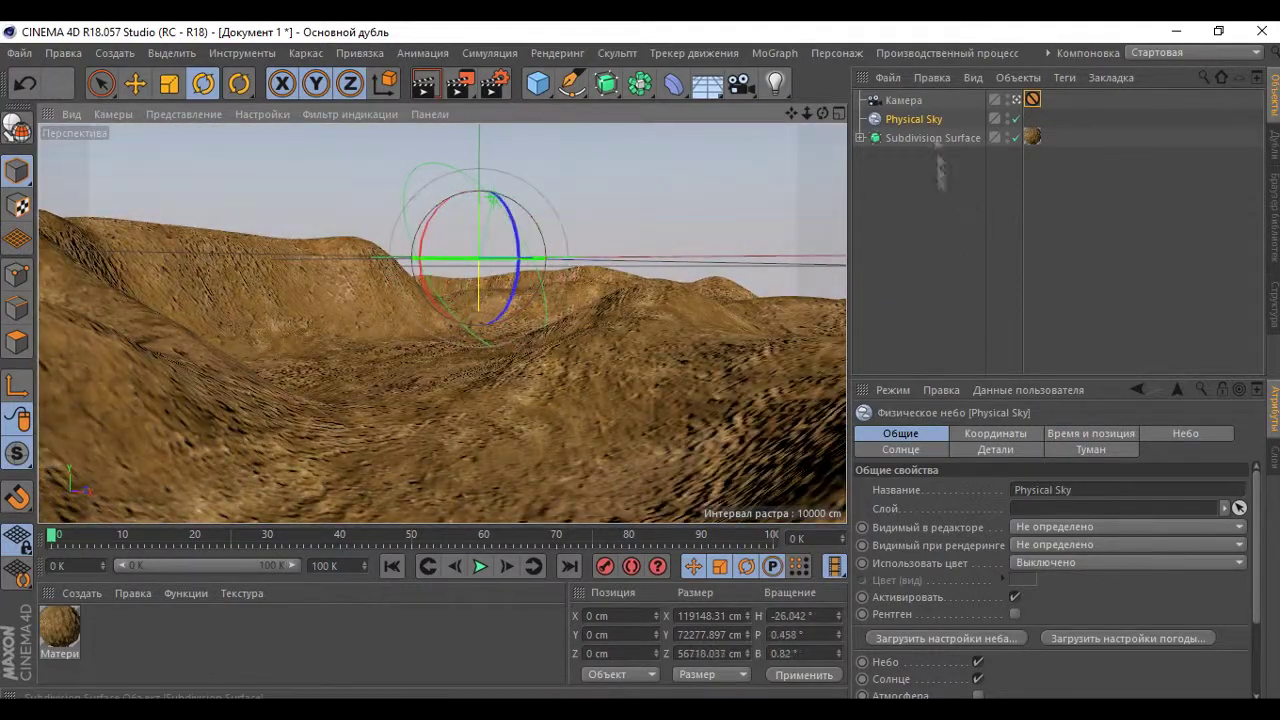
click(932, 138)
click(860, 138)
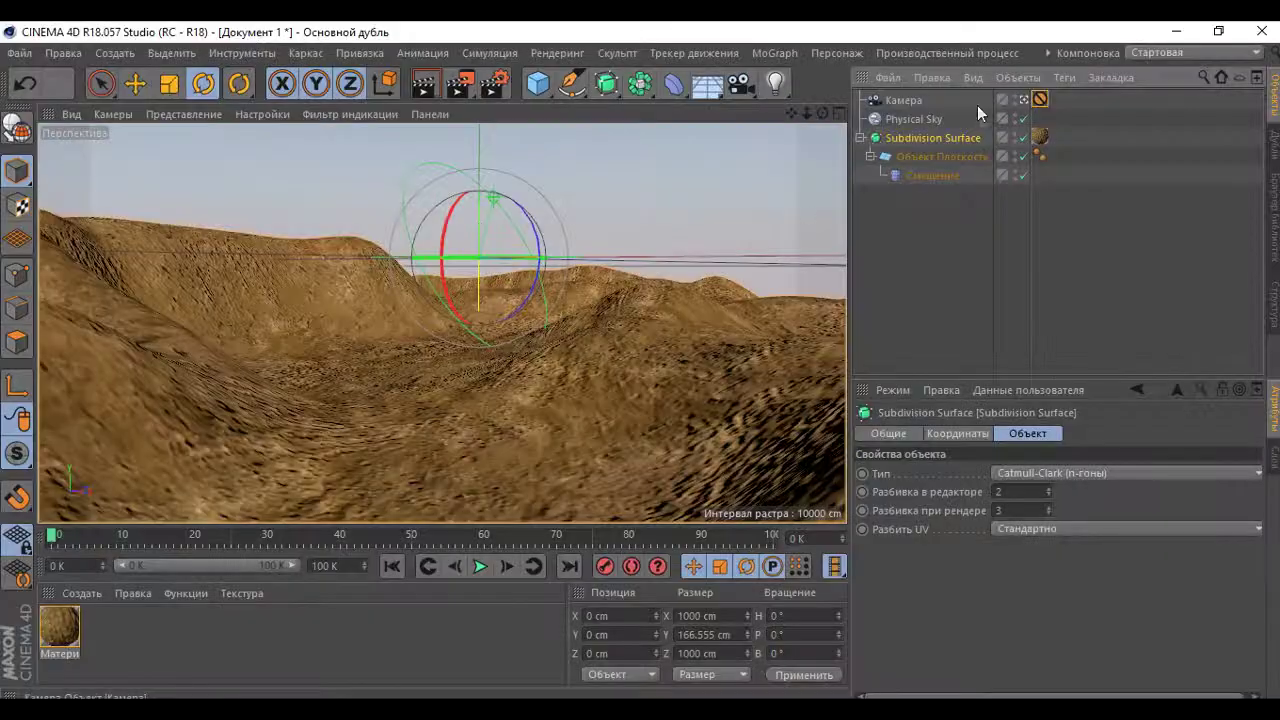
click(935, 157)
click(932, 175)
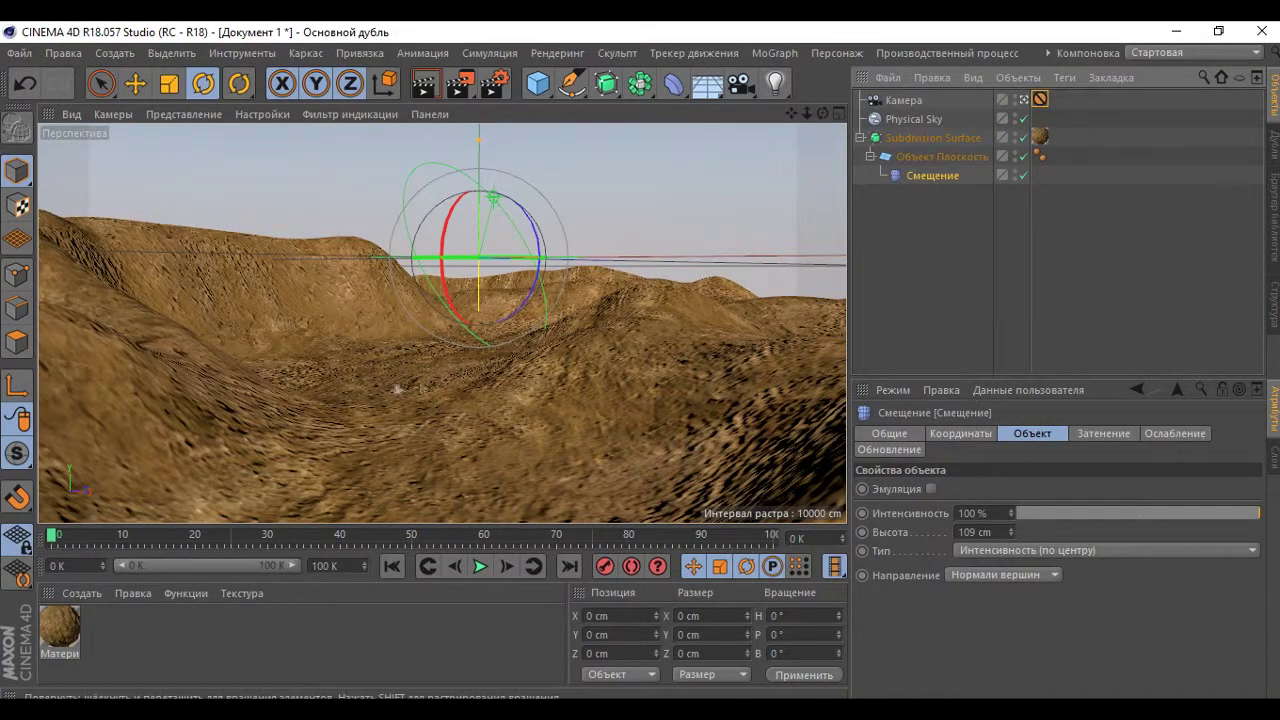
click(538, 83)
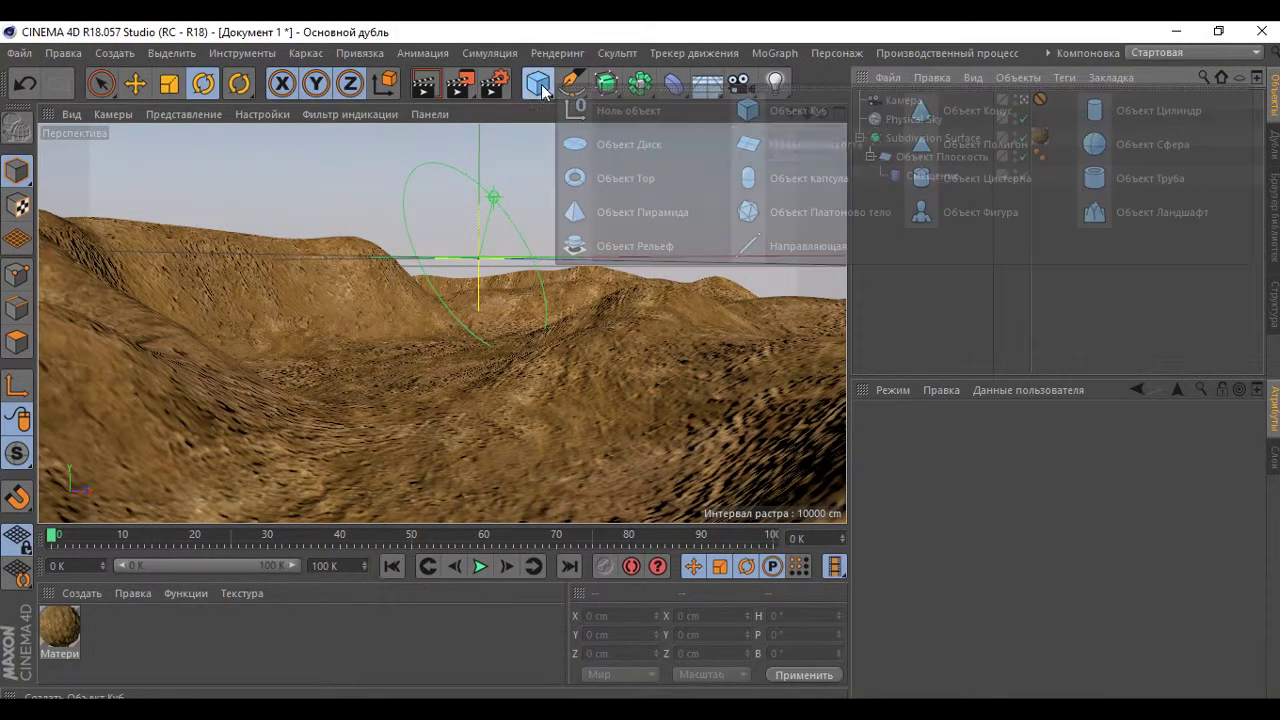
Add a plane 600 cm wide and 500 cm deep, lowered into the valley.
click(980, 146)
click(135, 83)
drag(479, 180, 479, 245)
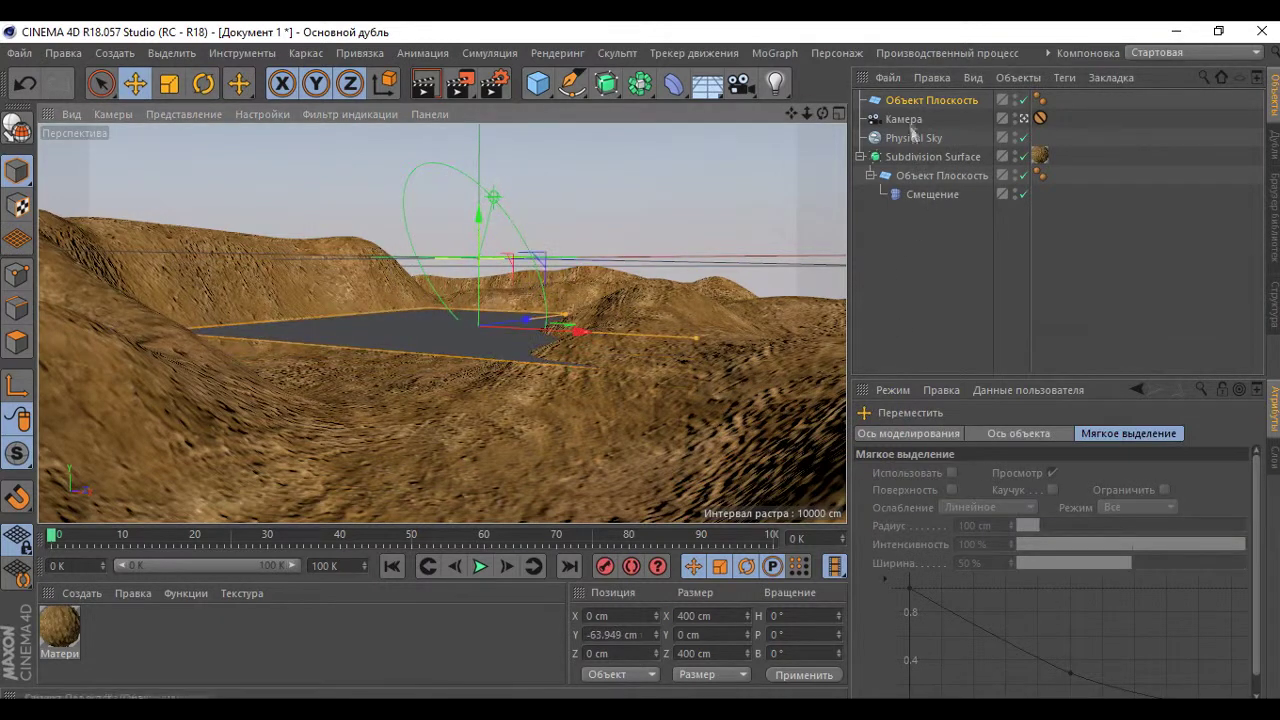
click(931, 100)
double_click(1012, 473)
text(600)
key(Tab)
text(500)
key(Return)
Stretch the plane's depth to about 1940 cm along the valley and fine-tune its height.
mouse_move(476, 230)
mouse_down()
mouse_move(476, 255)
mouse_move(468, 240)
mouse_up()
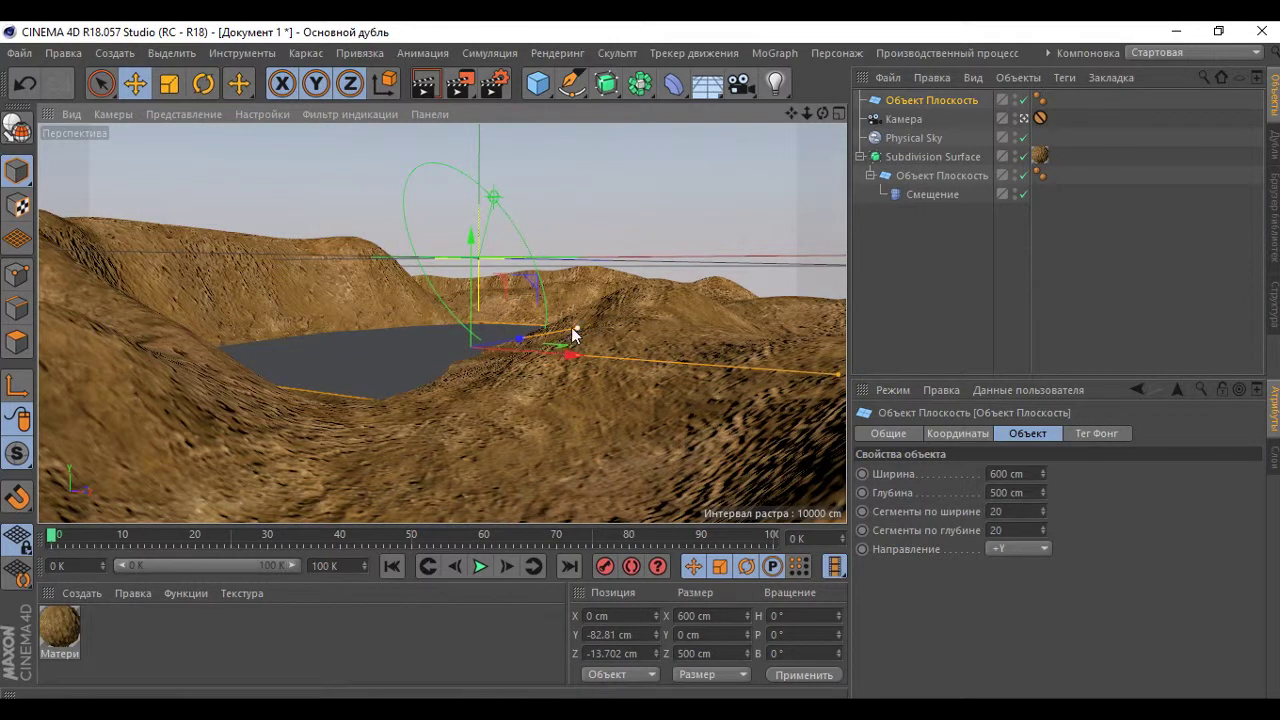
drag(576, 331, 672, 310)
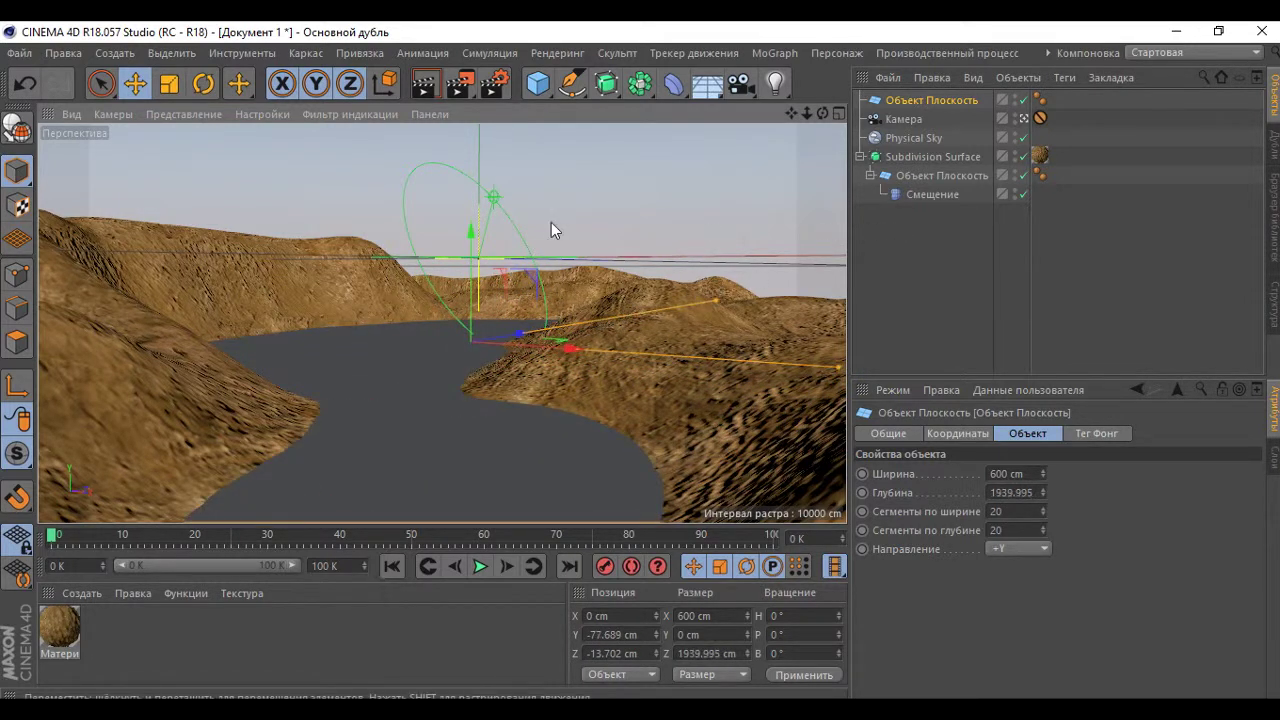
drag(471, 232, 471, 224)
click(1048, 53)
Apply the Water Calm material from Visualize > Materials > Liquid to the lake plane.
click(900, 134)
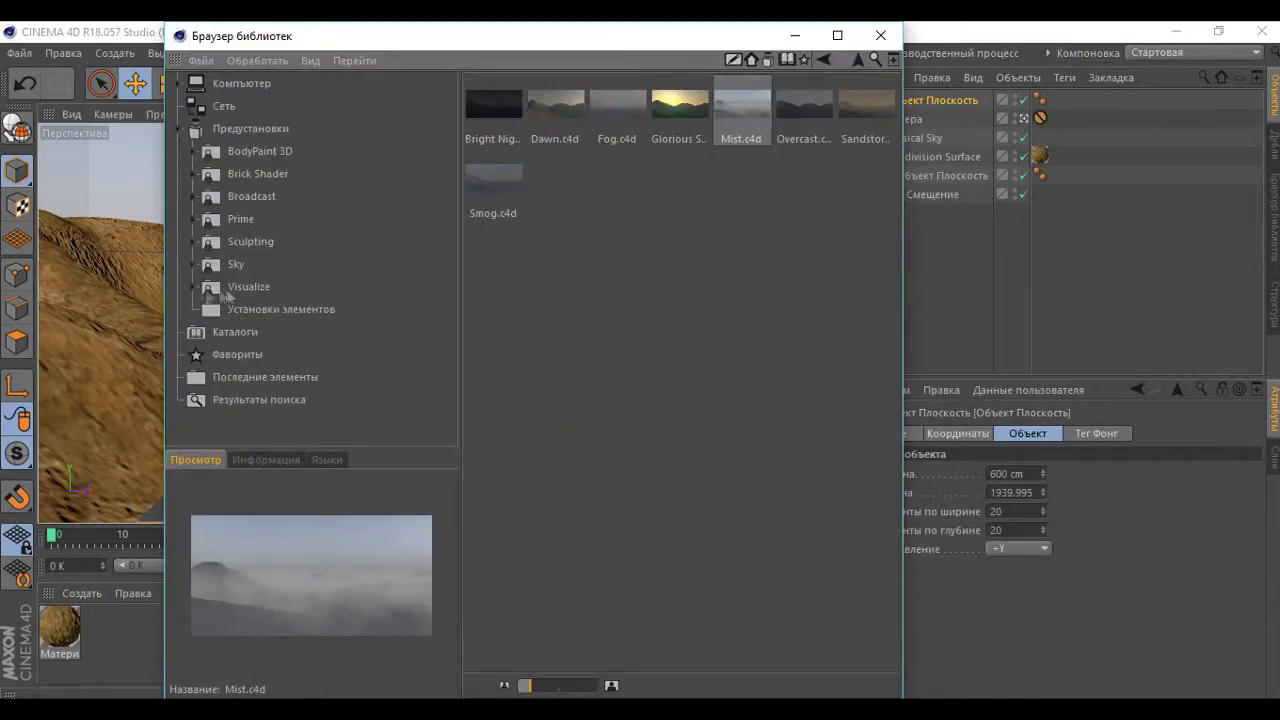
double_click(228, 286)
click(265, 354)
double_click(679, 180)
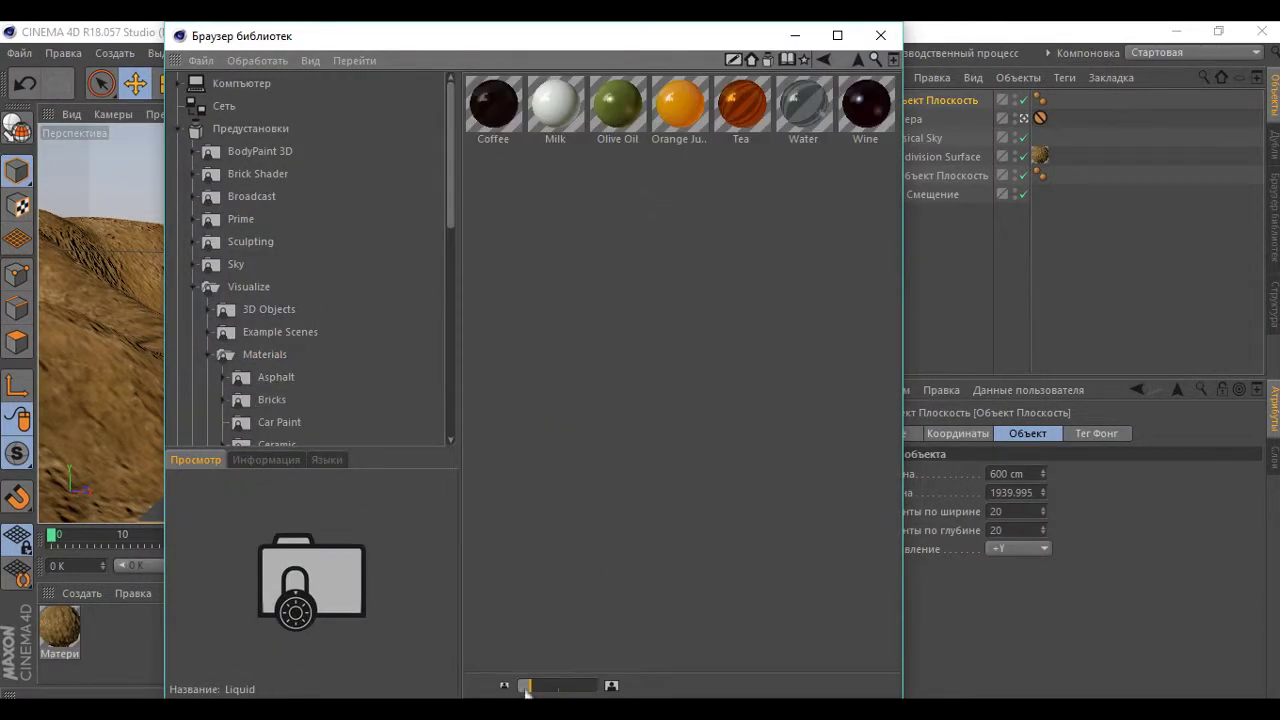
drag(524, 685, 561, 689)
click(783, 290)
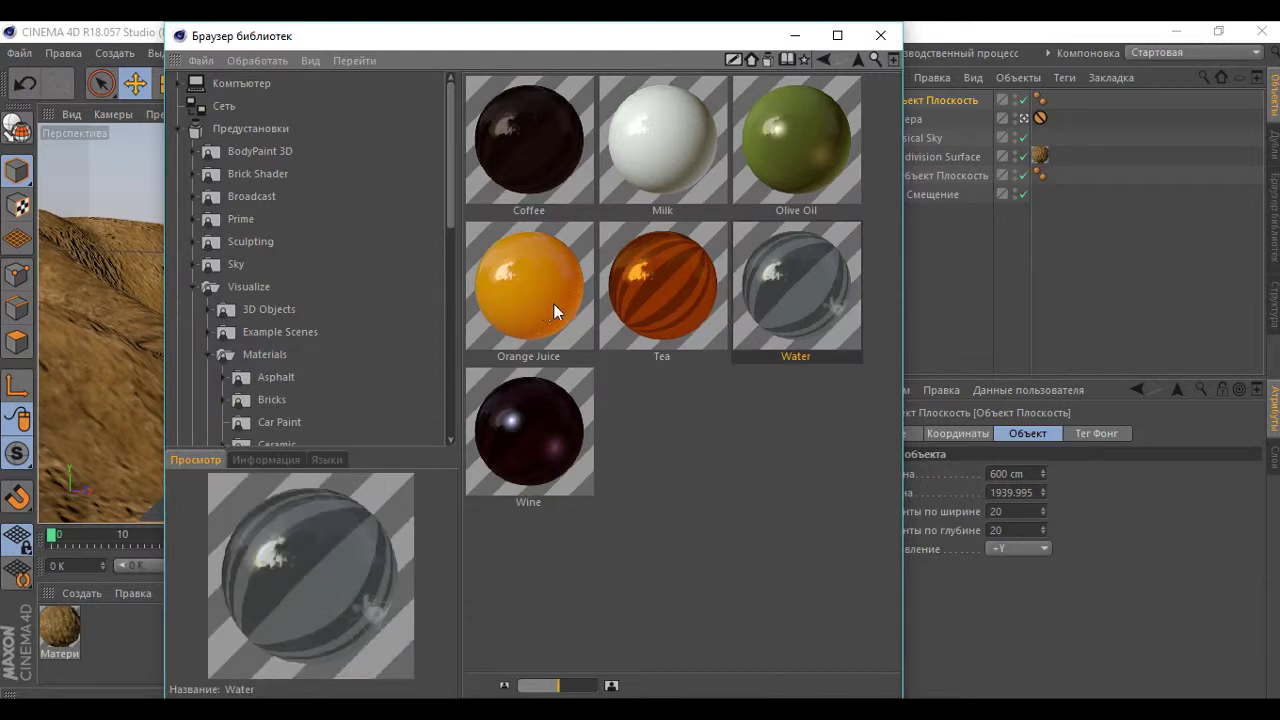
double_click(795, 295)
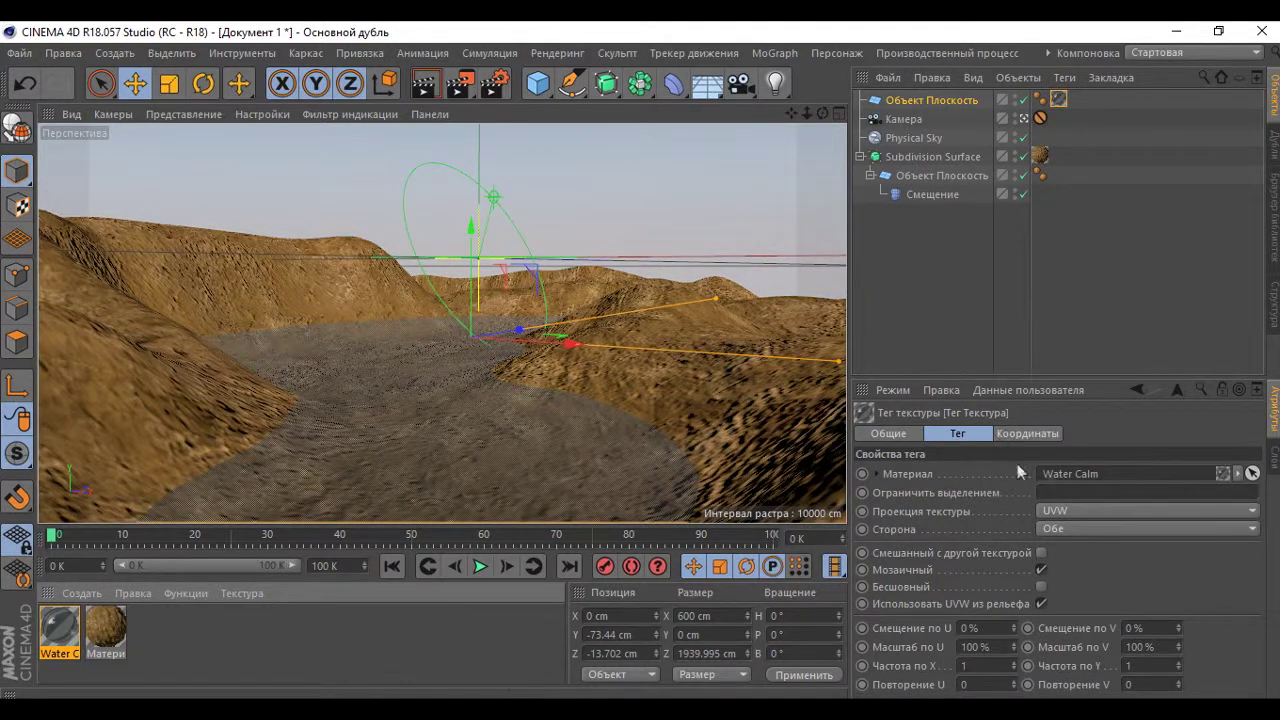
Add a Displacer (Смещение) deformer and nest it under the water plane.
click(1048, 100)
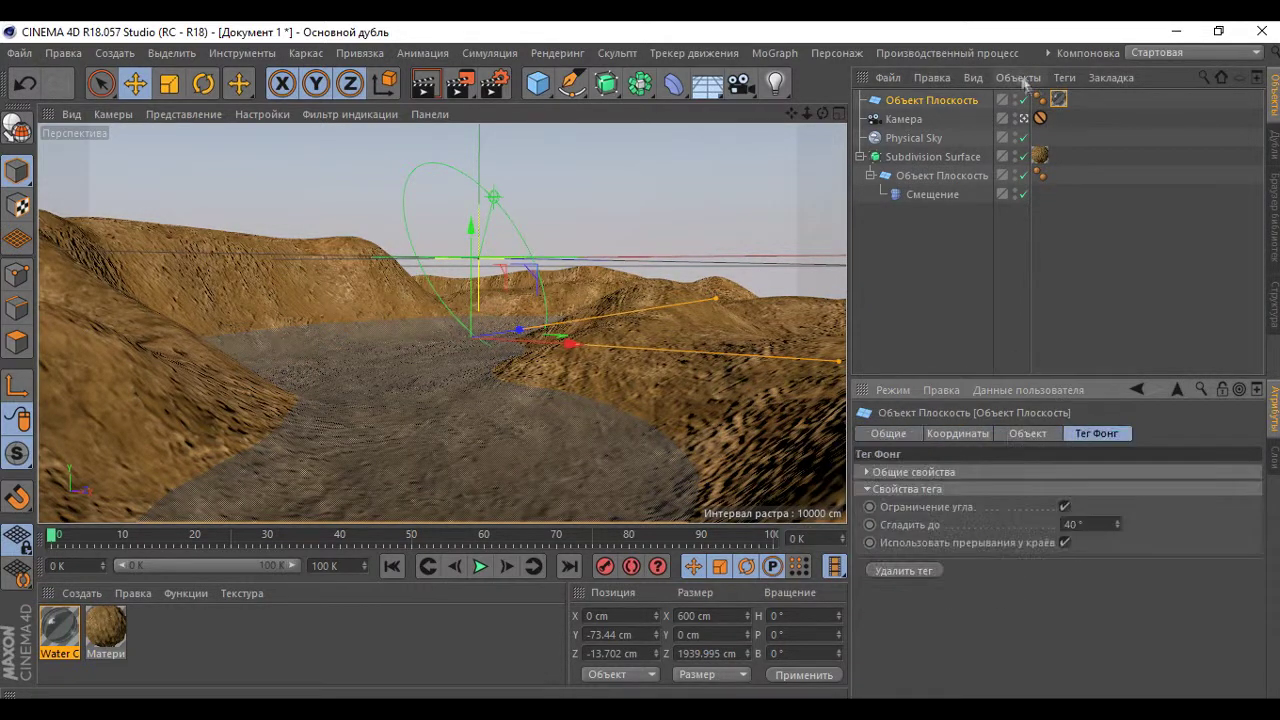
click(1059, 99)
click(538, 83)
click(673, 83)
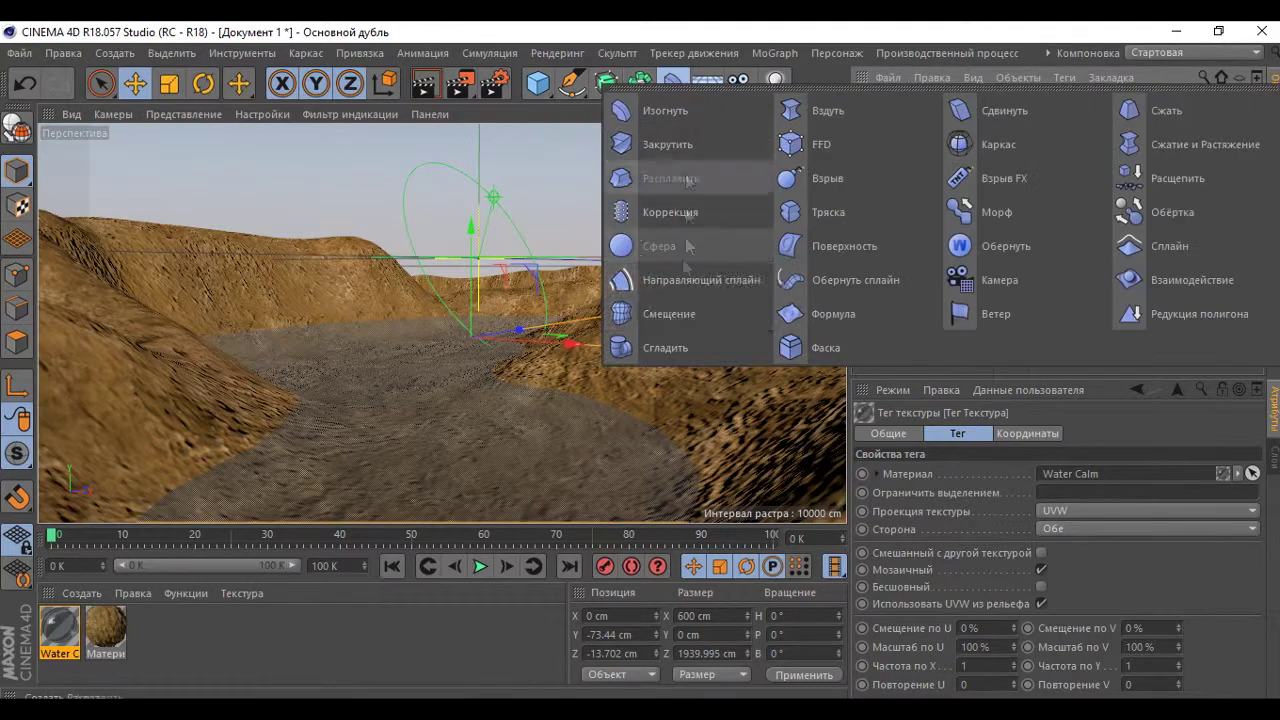
click(669, 313)
drag(912, 100, 932, 117)
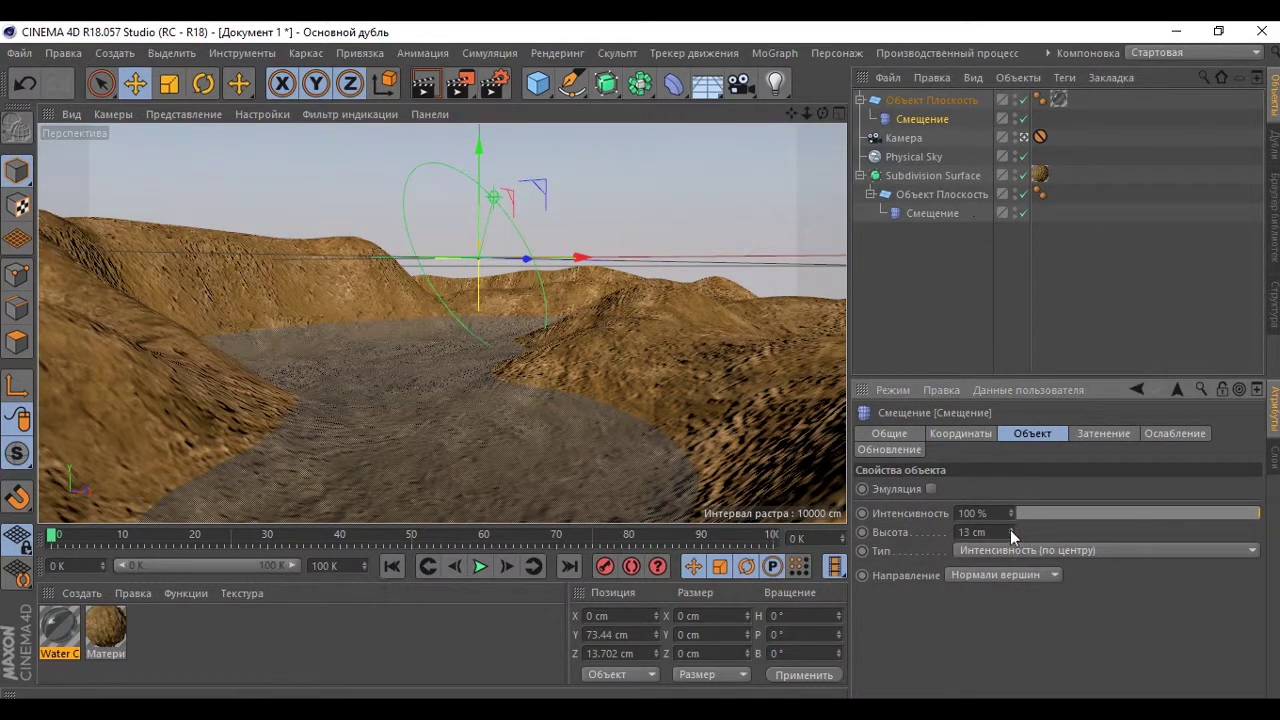
Drive the displacer's shading with a Noise shader.
click(1059, 99)
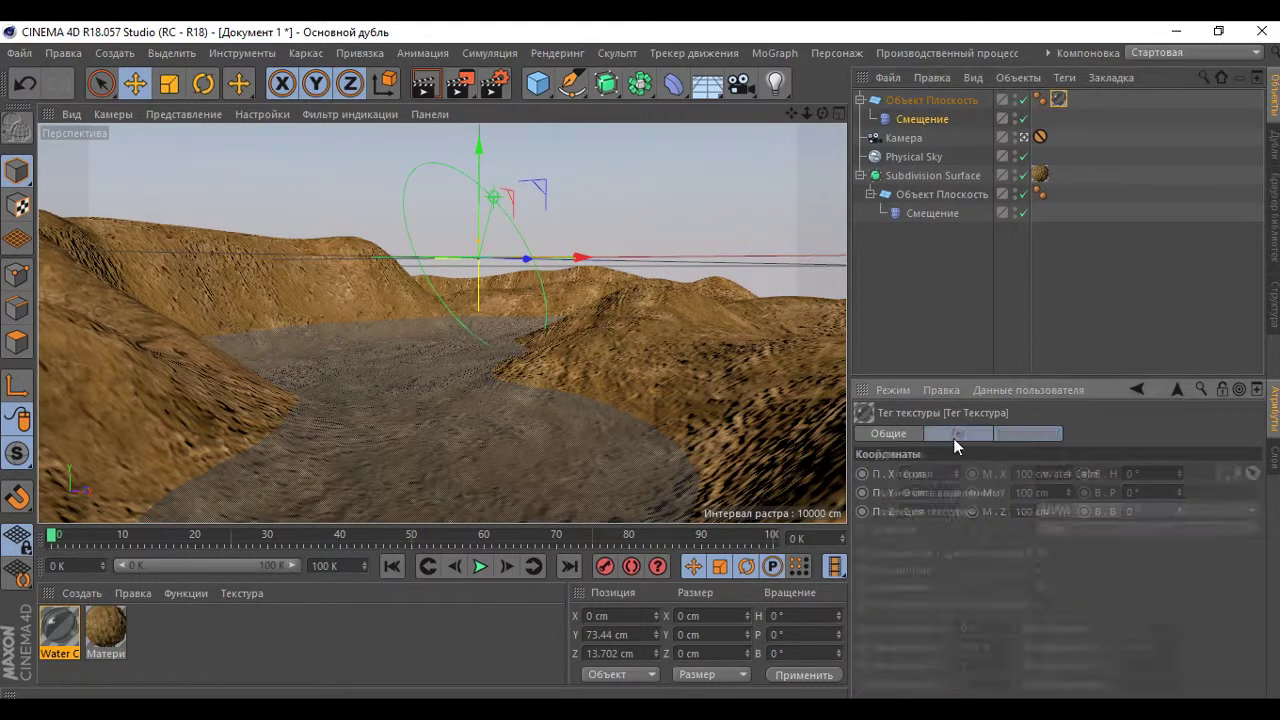
click(922, 119)
click(1105, 433)
click(926, 508)
click(940, 268)
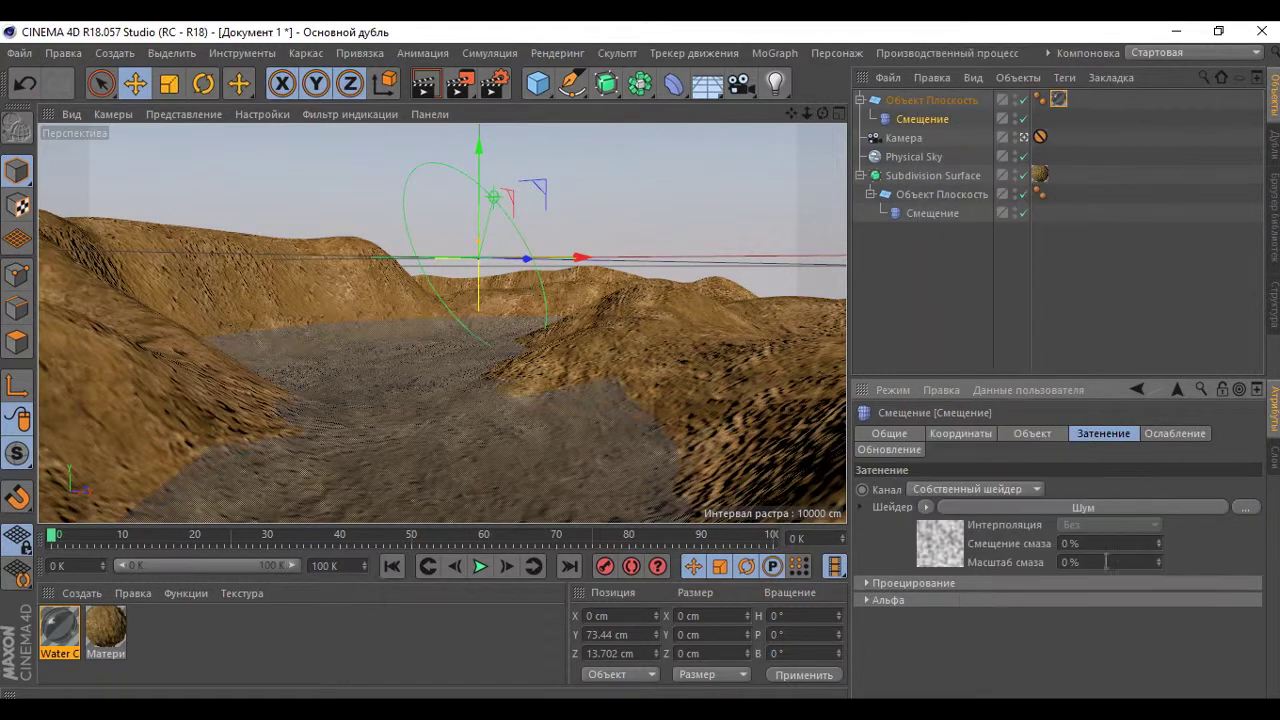
click(912, 583)
click(888, 660)
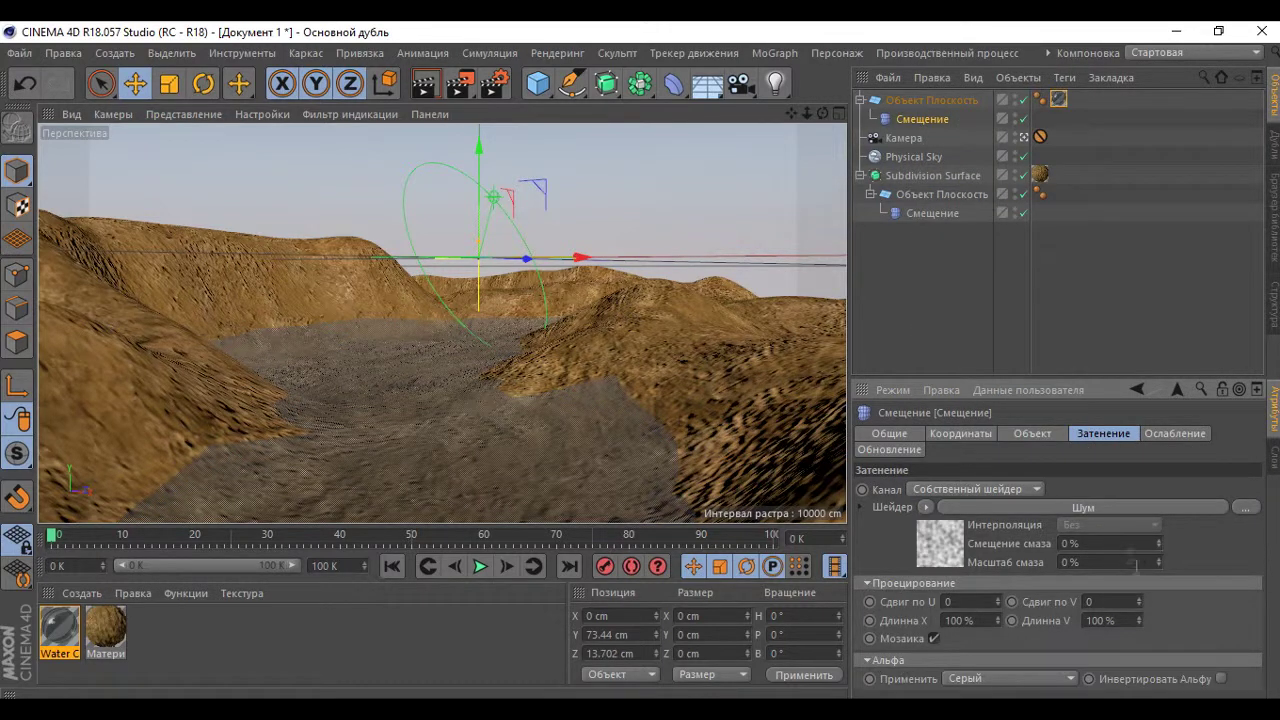
Review the displacer's object, coordinate and Noise shader parameters, then render the view.
click(1032, 433)
click(960, 433)
click(1128, 437)
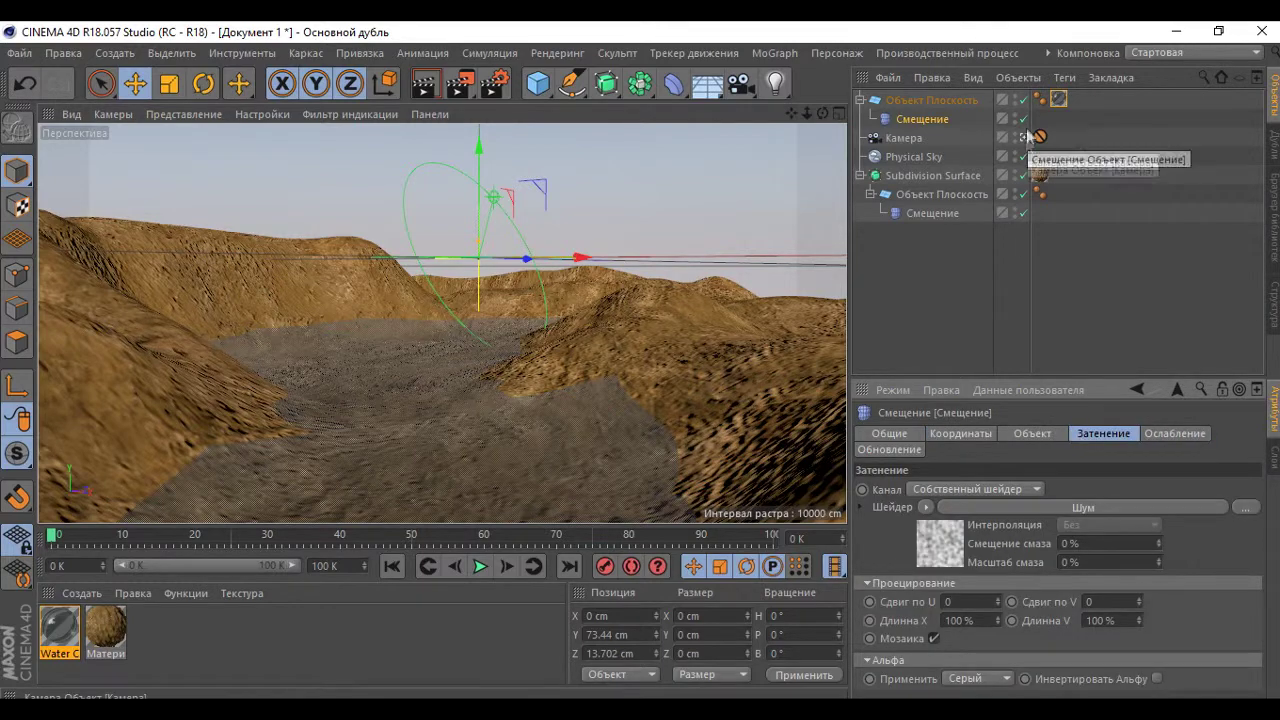
click(940, 540)
scroll(1030, 505, down, 5)
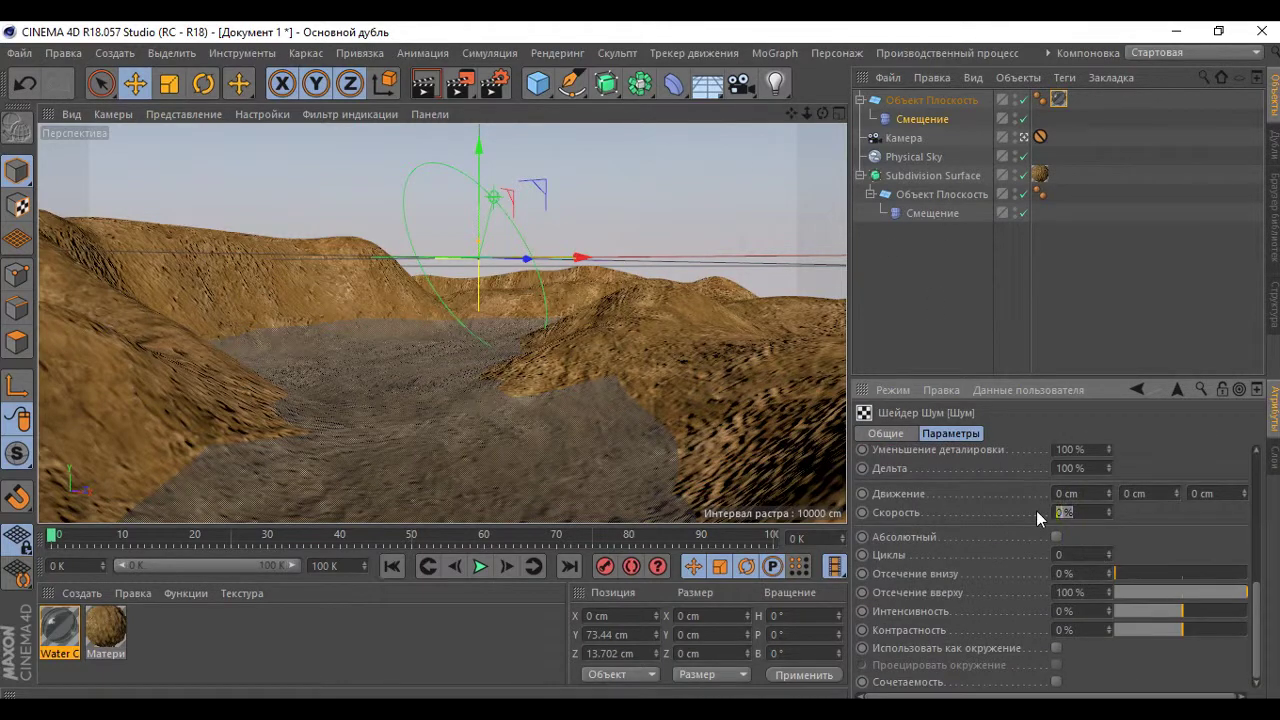
click(426, 84)
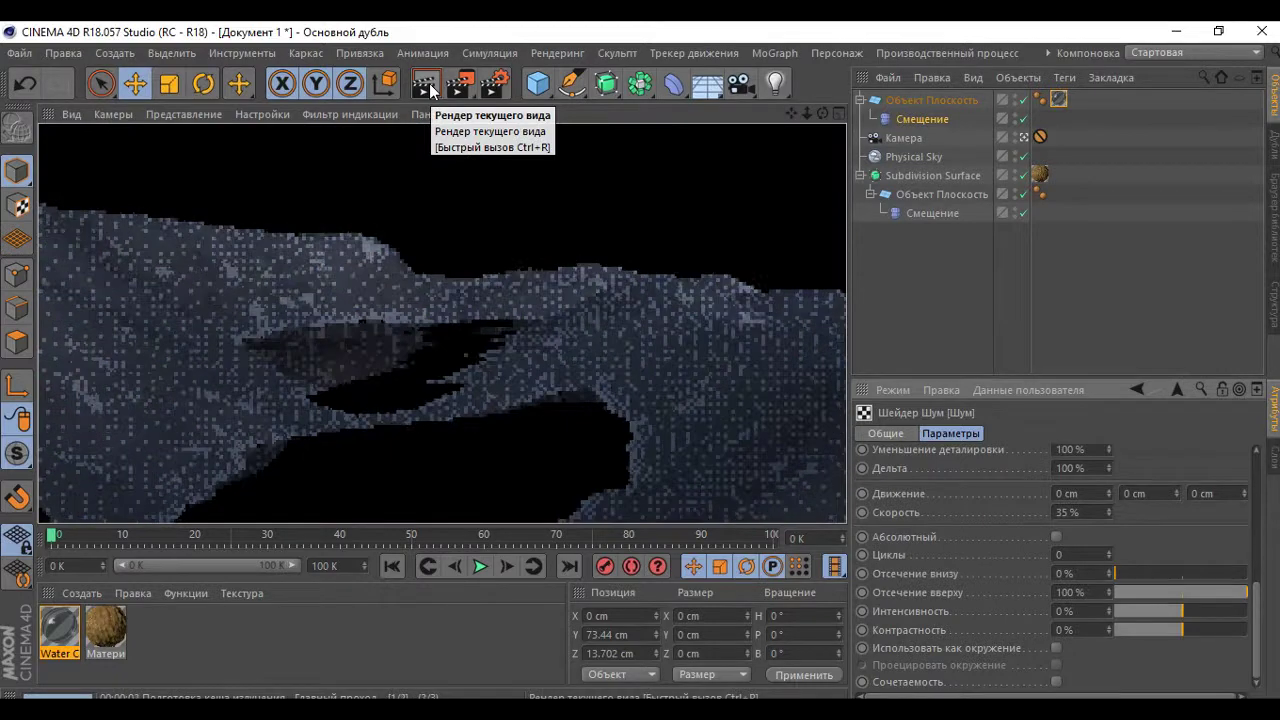
Raise the water plane slightly and wrap it in a Subdivision Surface.
click(931, 100)
drag(521, 245, 405, 180)
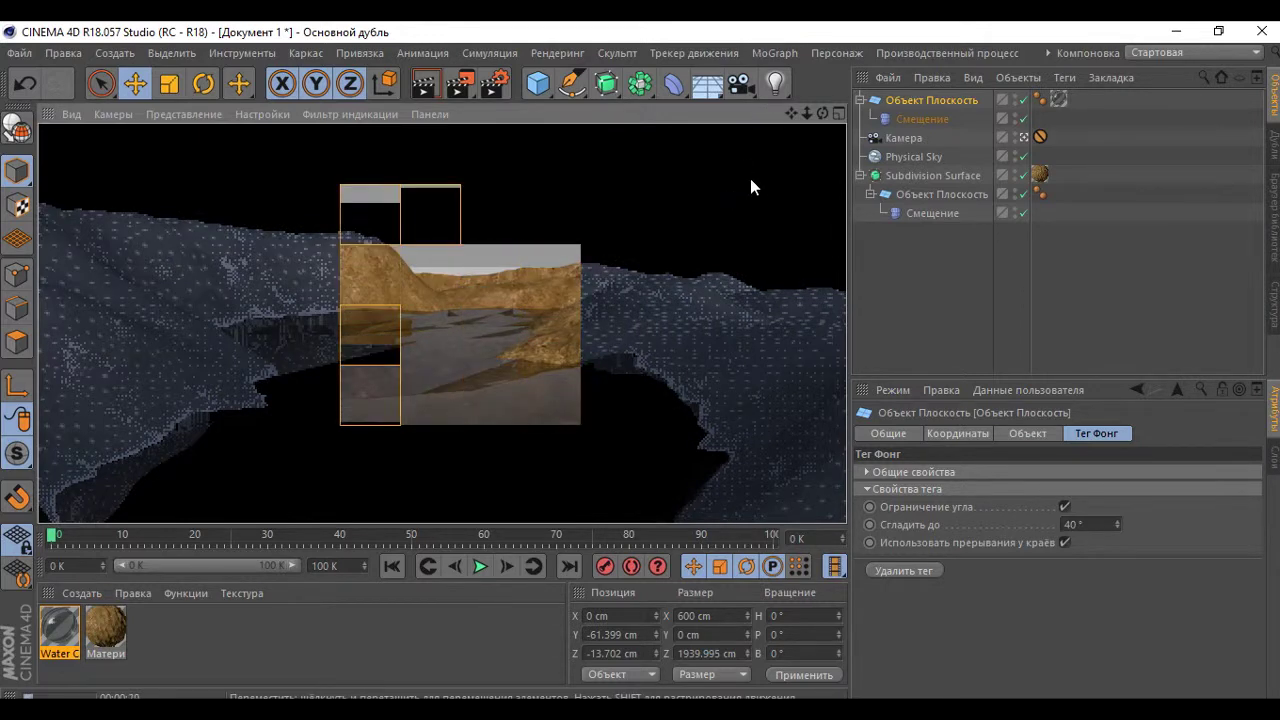
click(606, 83)
click(685, 96)
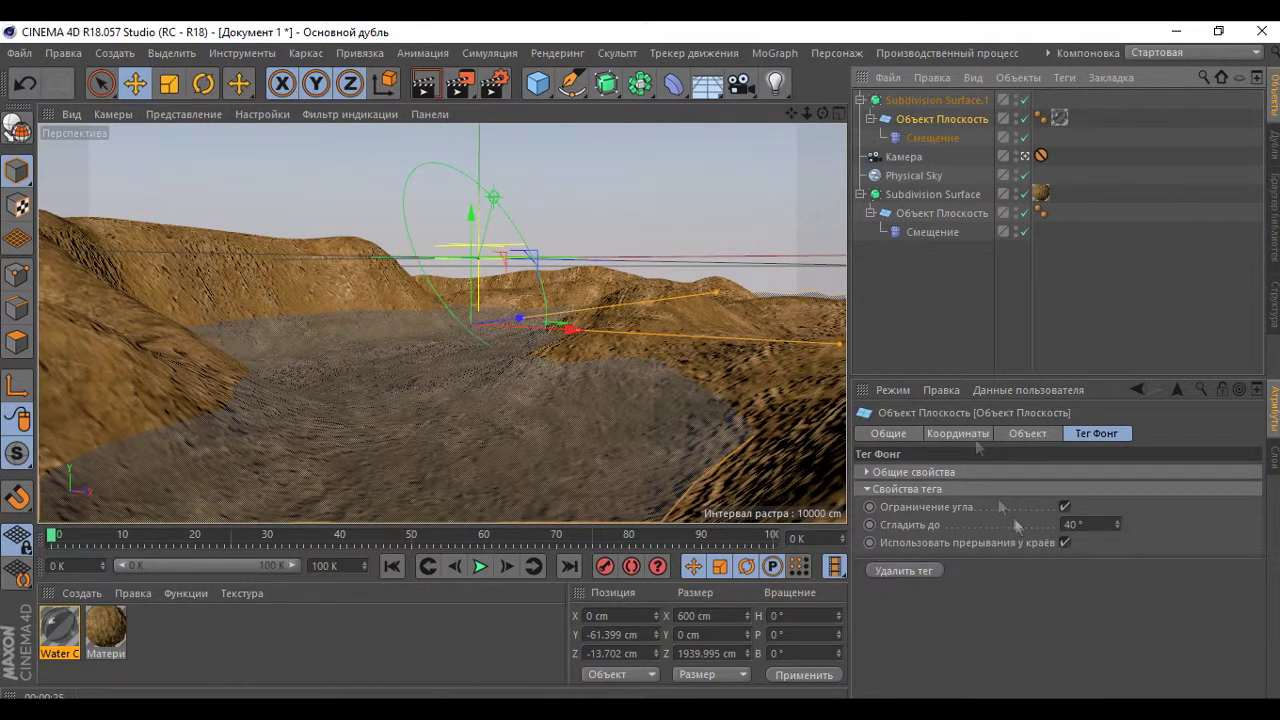
Select the water's displacer, run a quick view render, then stop it.
click(913, 141)
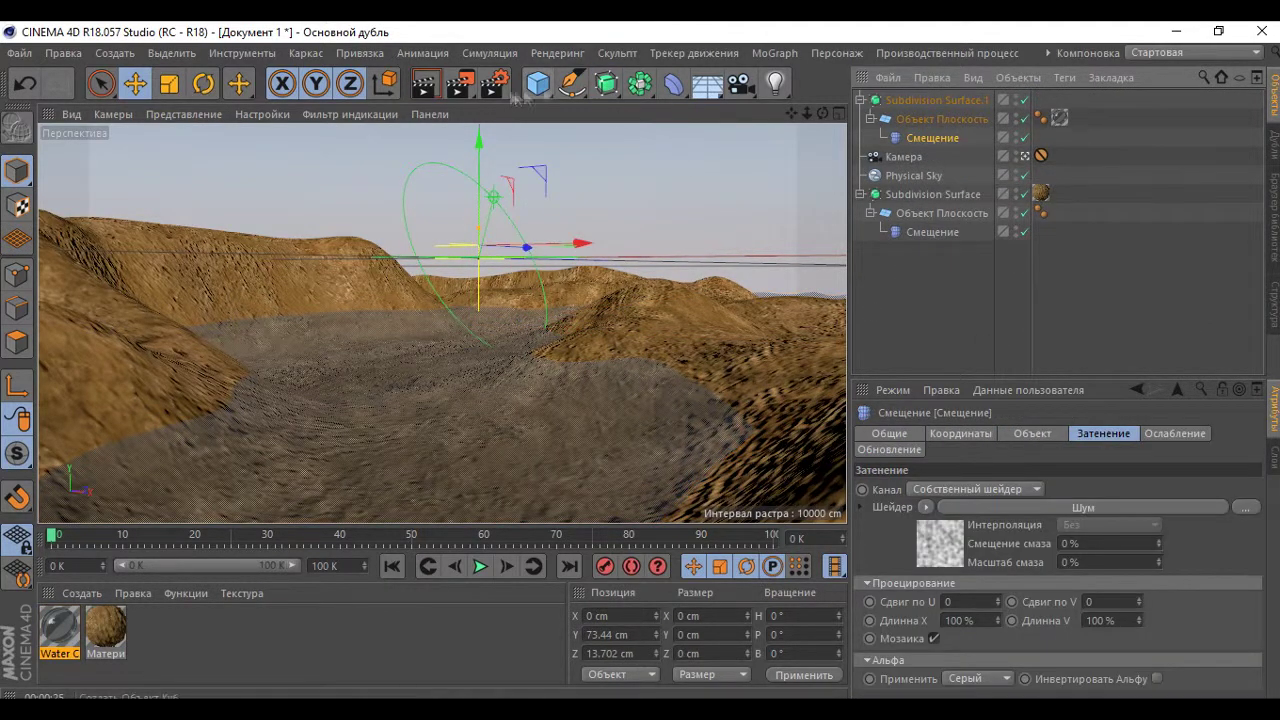
click(427, 89)
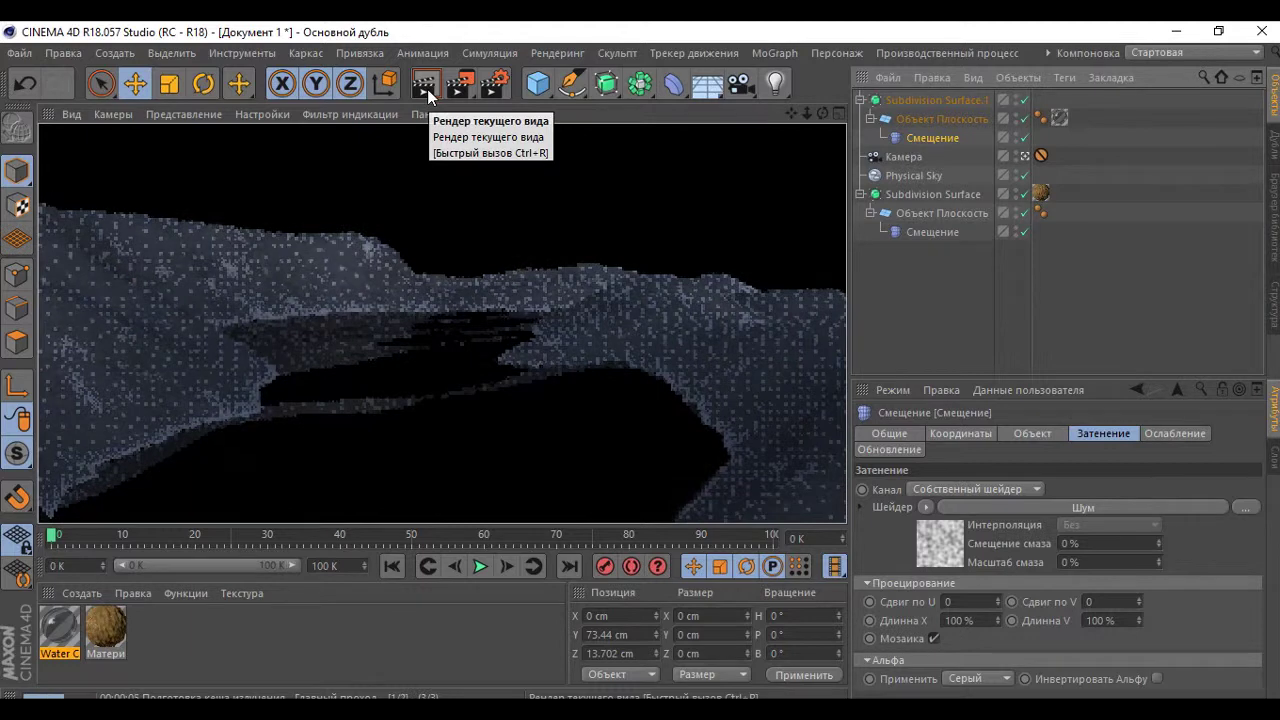
key(Escape)
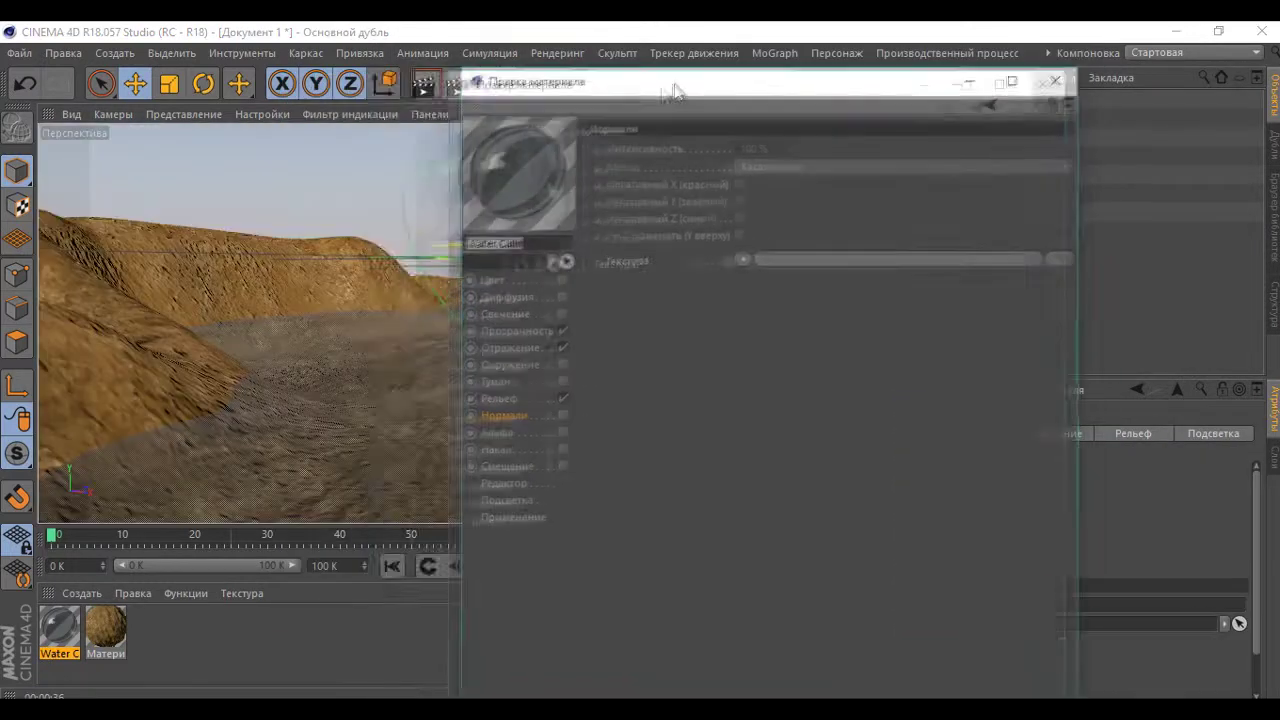
Colour Water Calm blue (H 211°, S 59%, V 57%), check Reflectance, and preview-render the view.
click(394, 302)
click(865, 236)
click(862, 257)
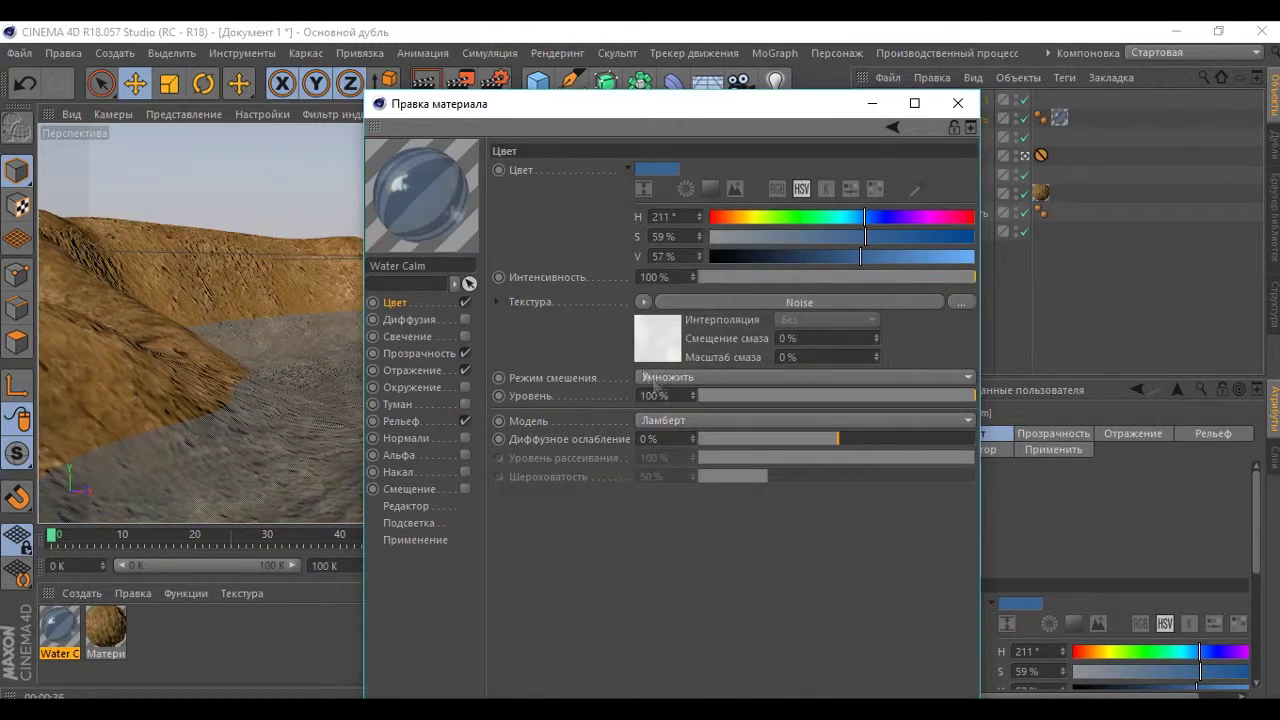
click(412, 370)
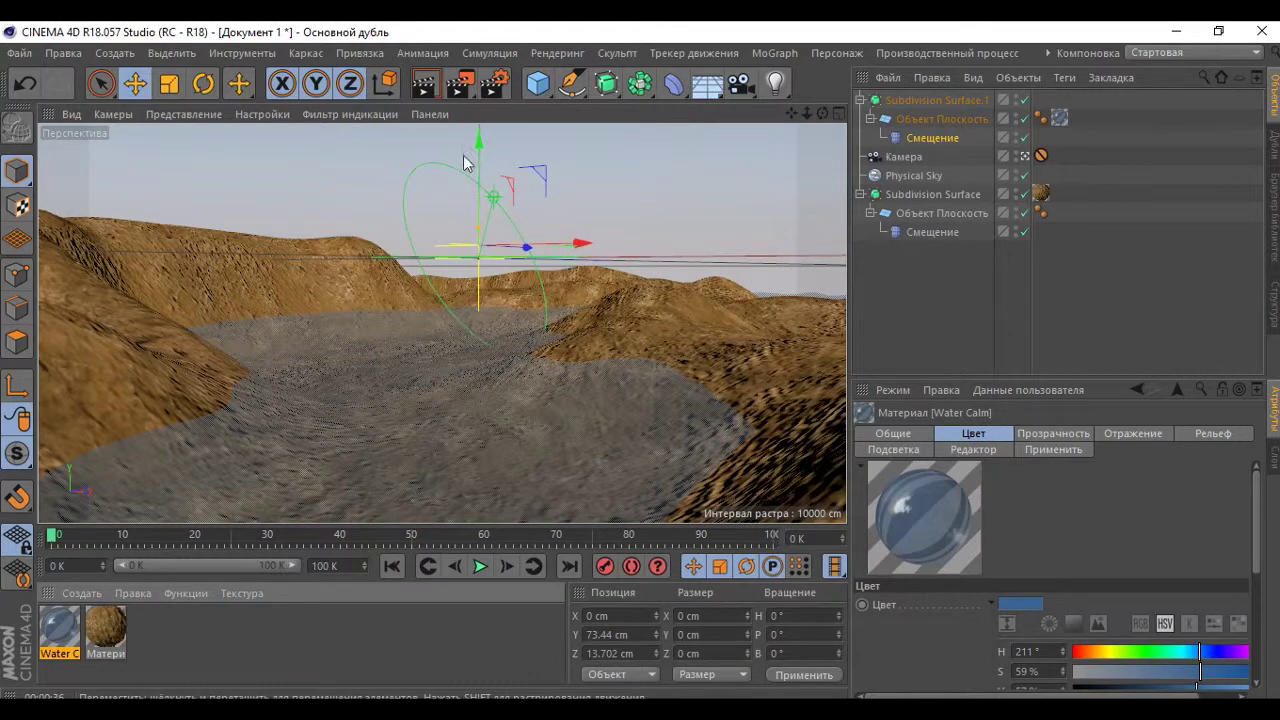
click(430, 85)
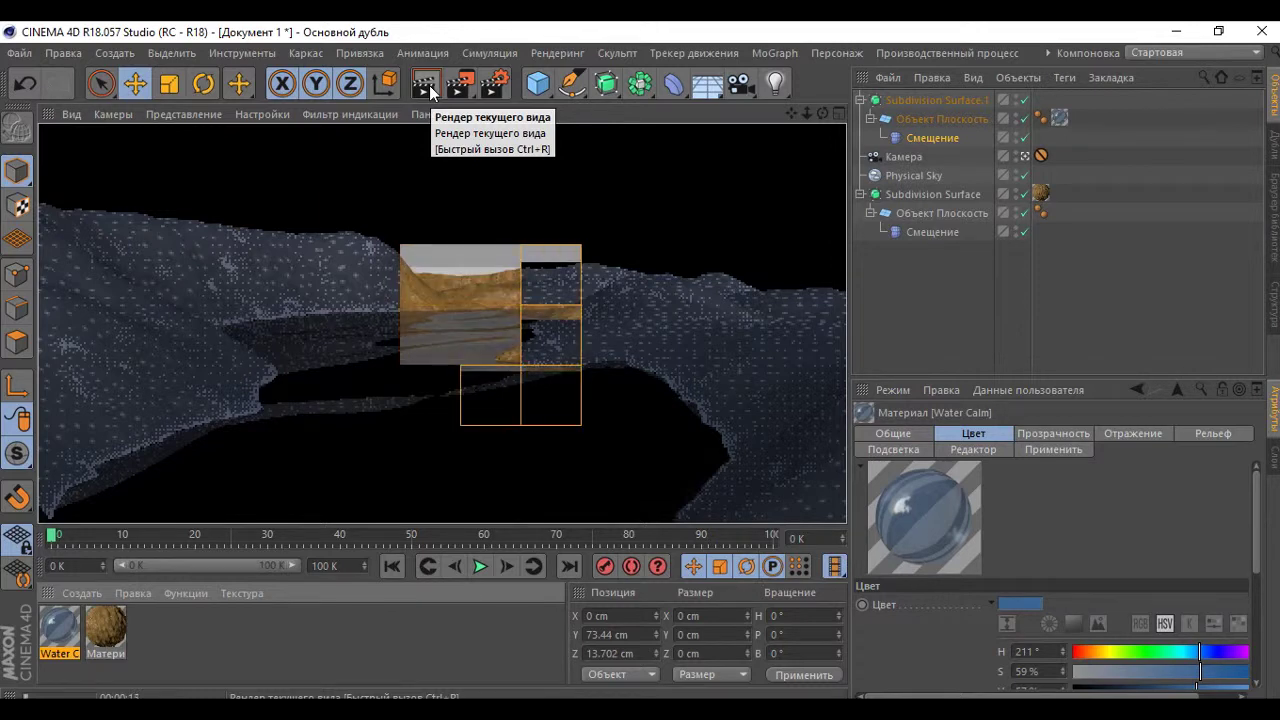
click(928, 133)
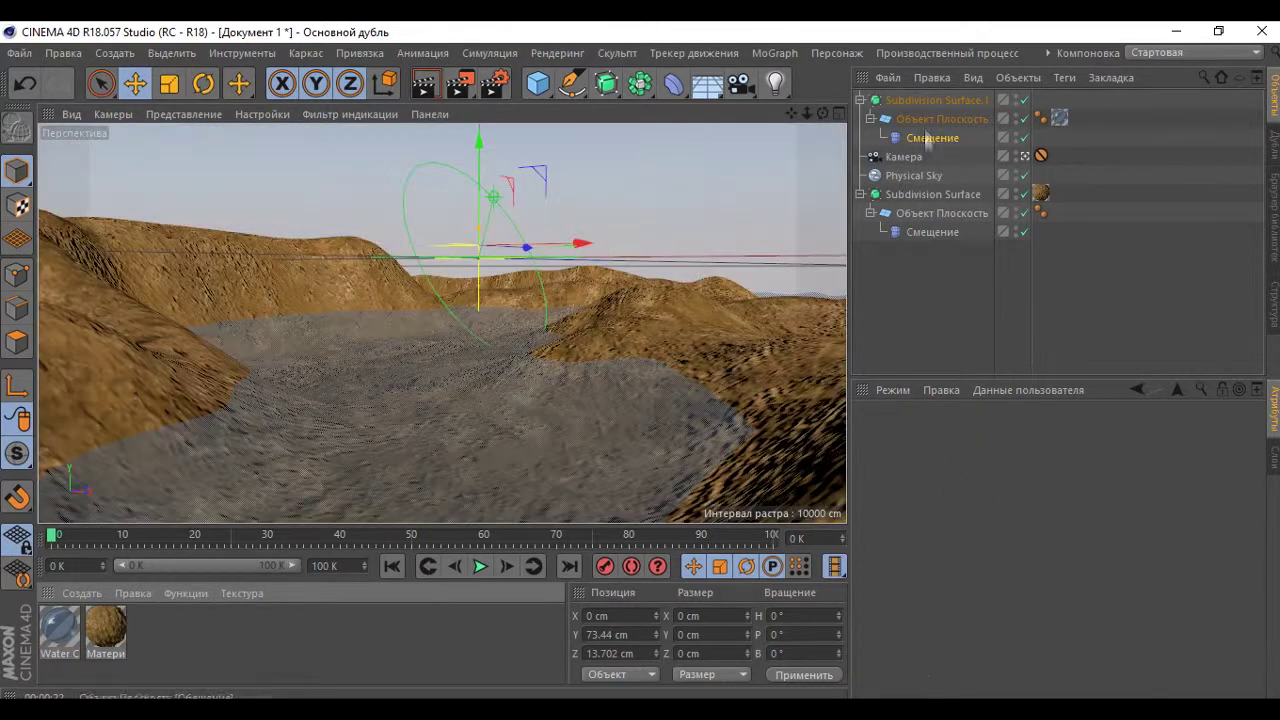
Shift Water Calm's colour to reddish brown and play back the animation.
click(59, 630)
mouse_move(1172, 670)
mouse_down()
mouse_move(1224, 674)
mouse_move(1200, 690)
mouse_move(1211, 690)
mouse_up()
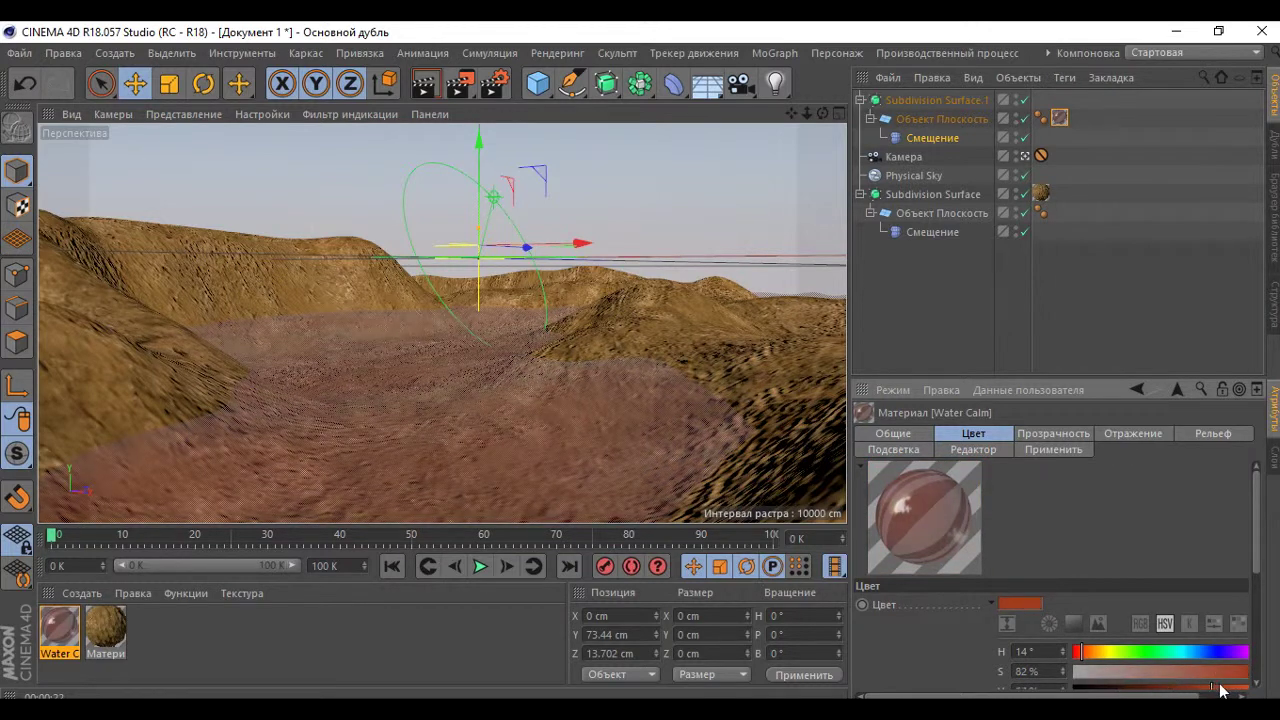
click(928, 104)
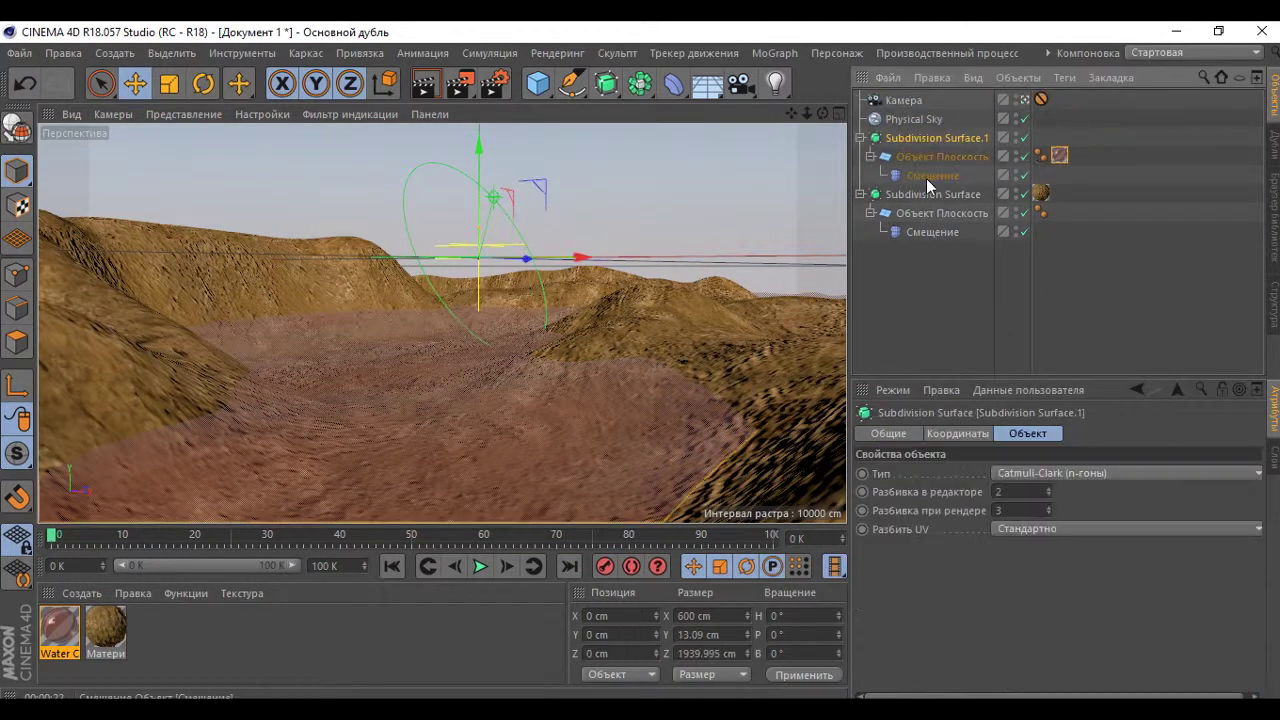
click(480, 566)
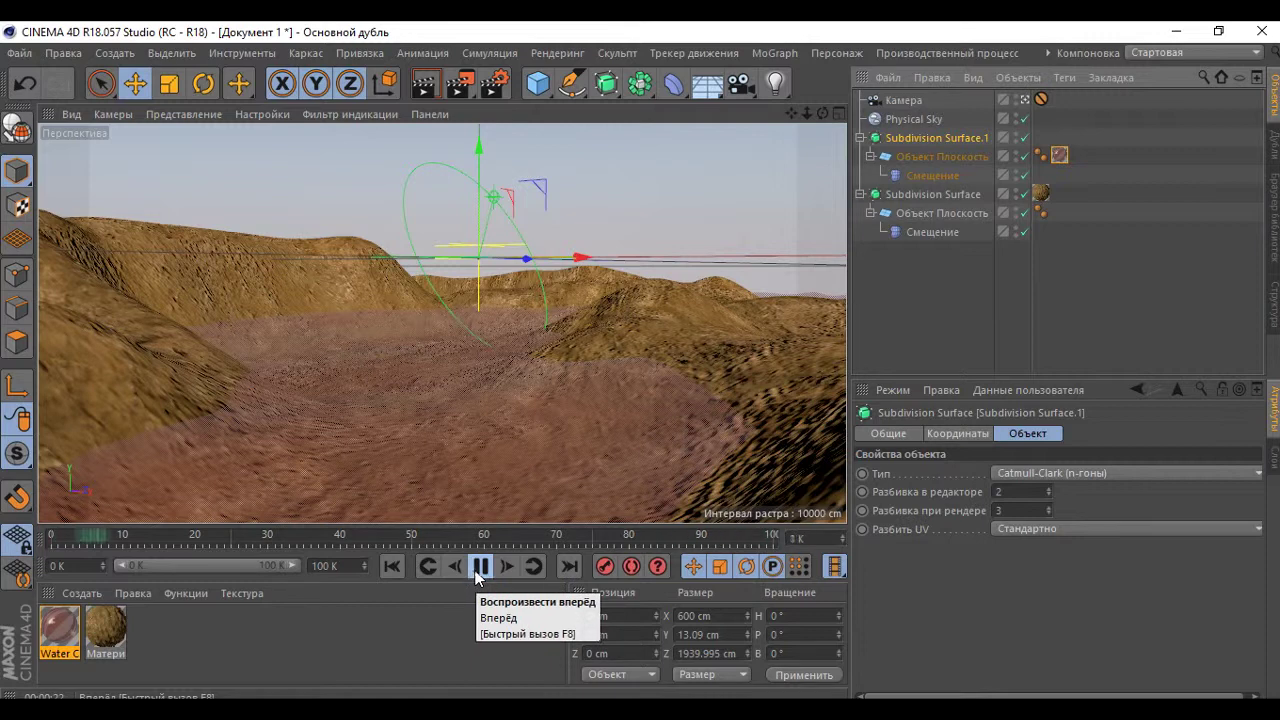
click(932, 139)
Set the water noise to 1% speed with 2 cm movement and preview-render the view.
click(932, 175)
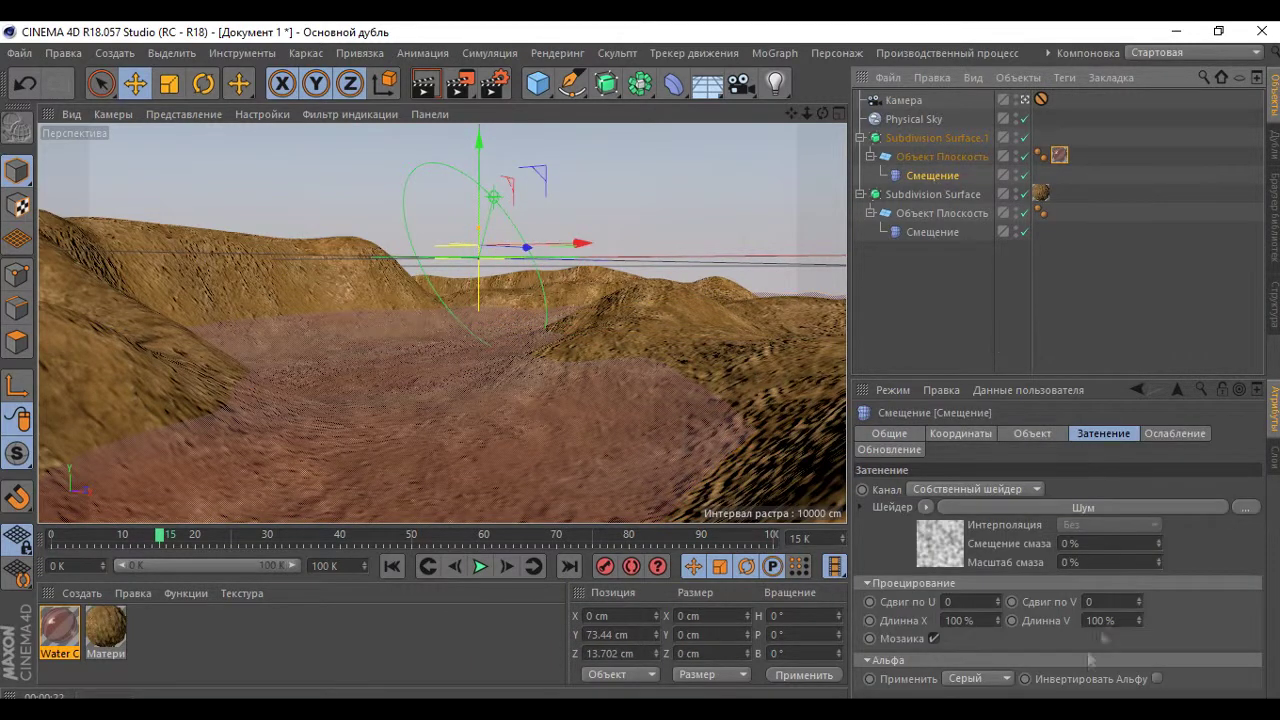
scroll(1010, 528, down, 5)
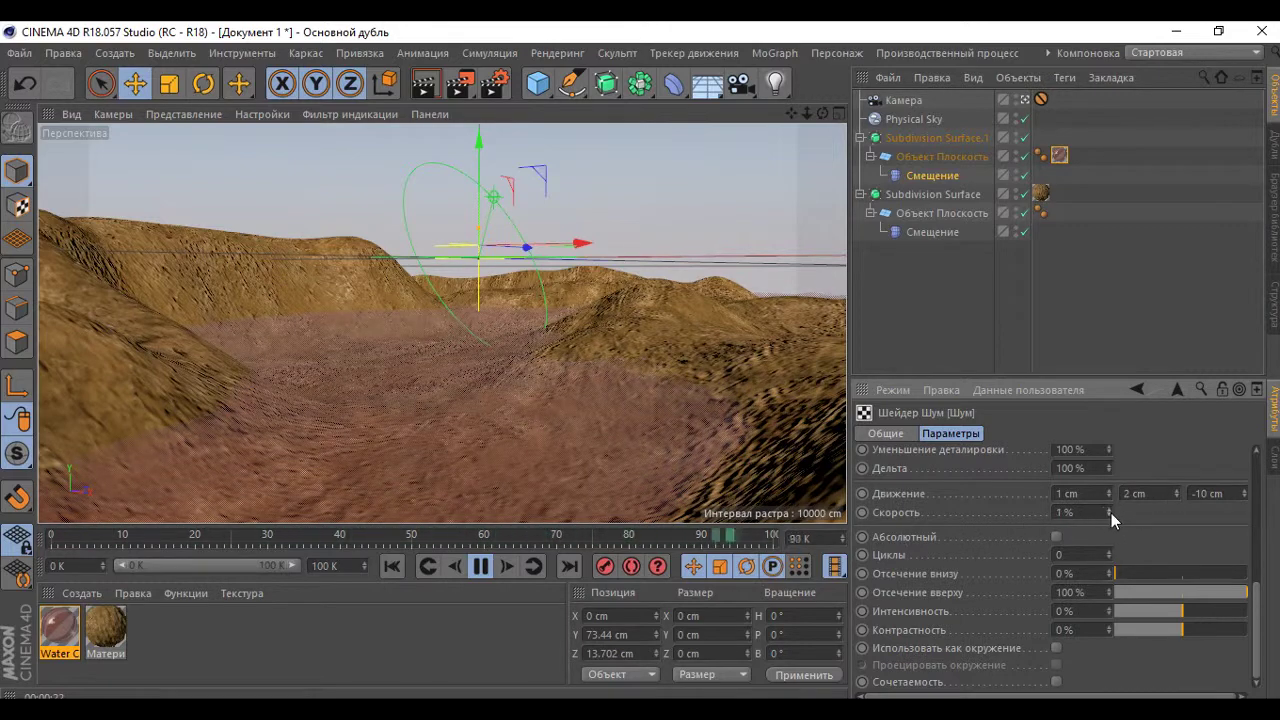
key(ctrl+r)
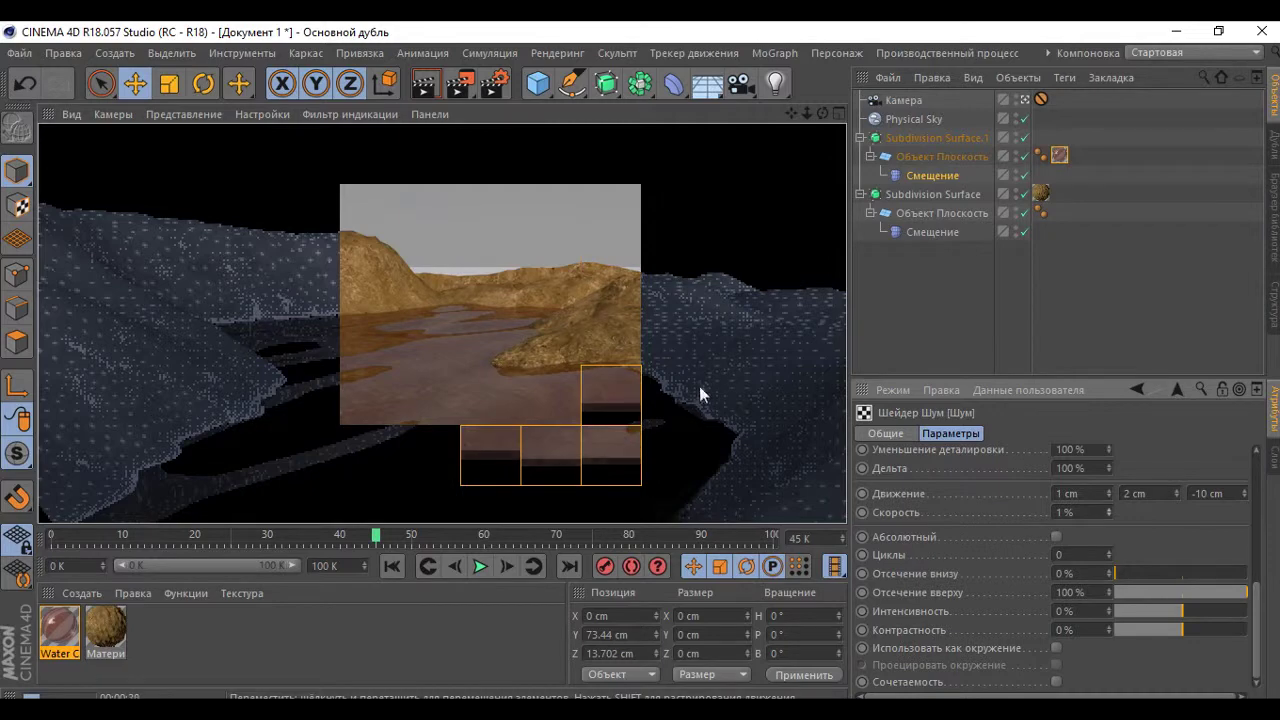
click(976, 97)
Rotate the Physical Sky to a -56.766° heading to relight the terrain.
key(r)
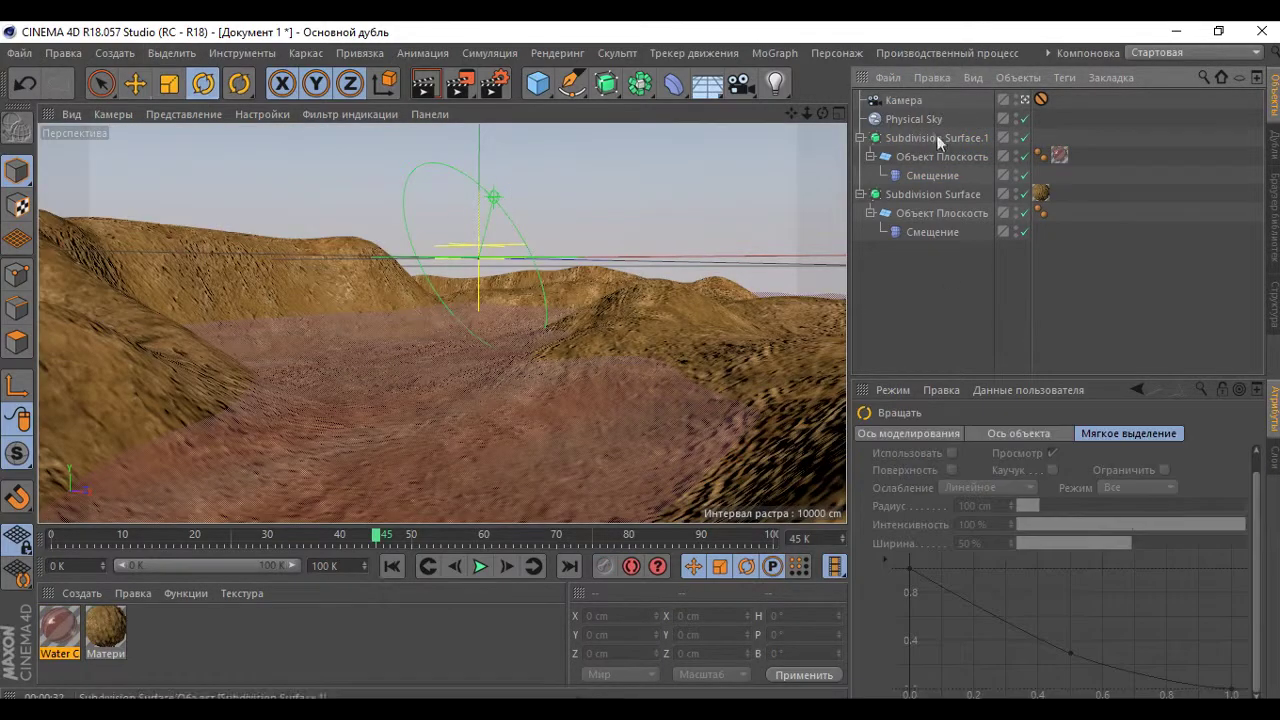
click(913, 119)
drag(505, 211, 487, 243)
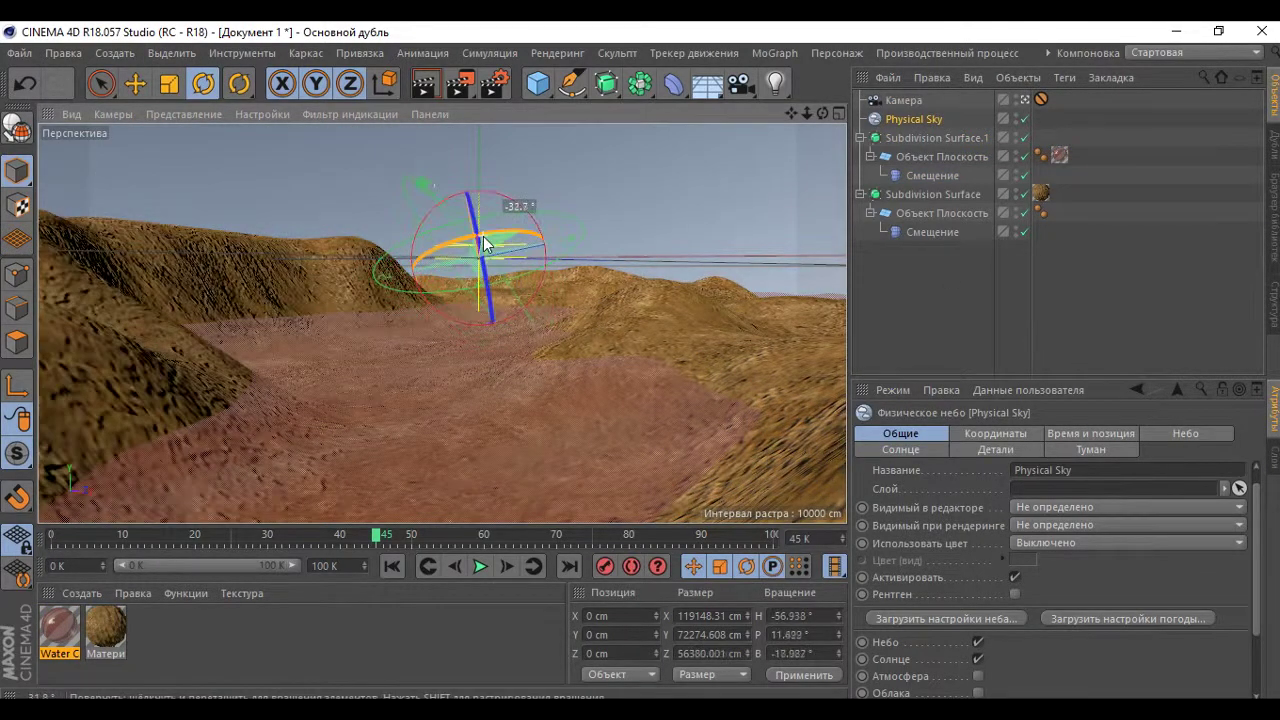
drag(487, 243, 492, 250)
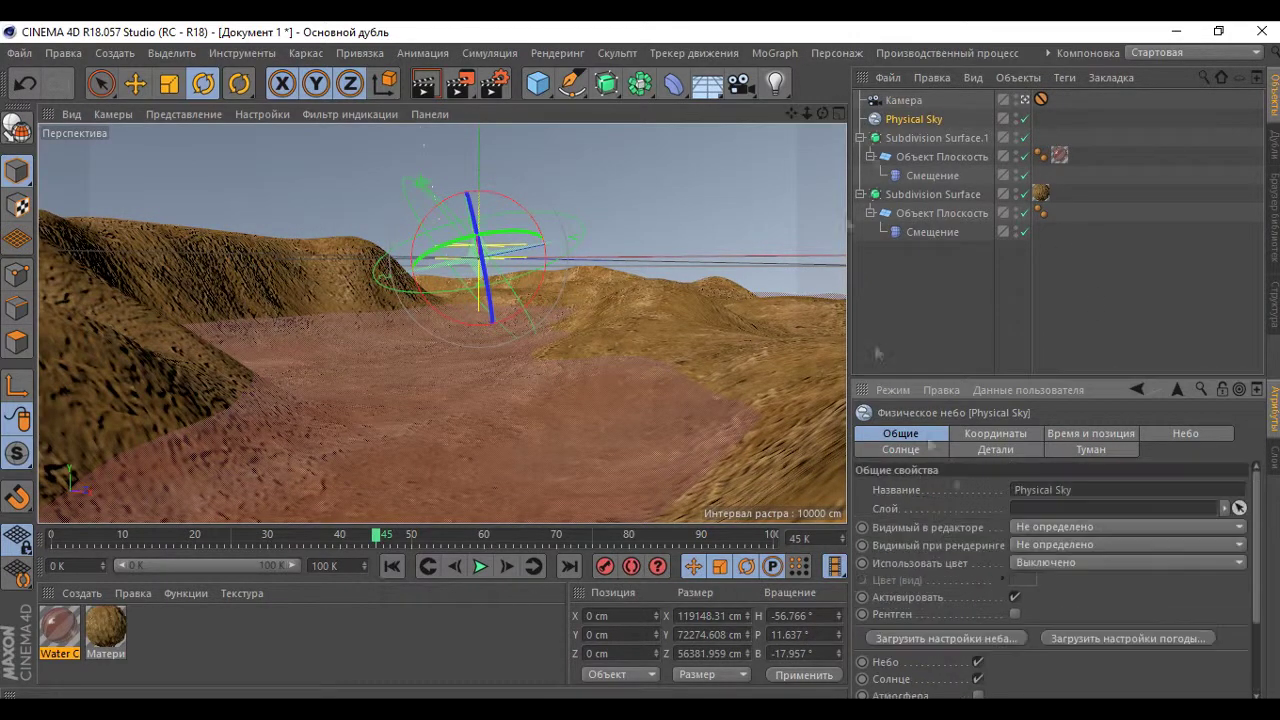
Give the water's displacement noise seed 778 and 36% global scale.
click(910, 157)
click(932, 175)
click(1000, 486)
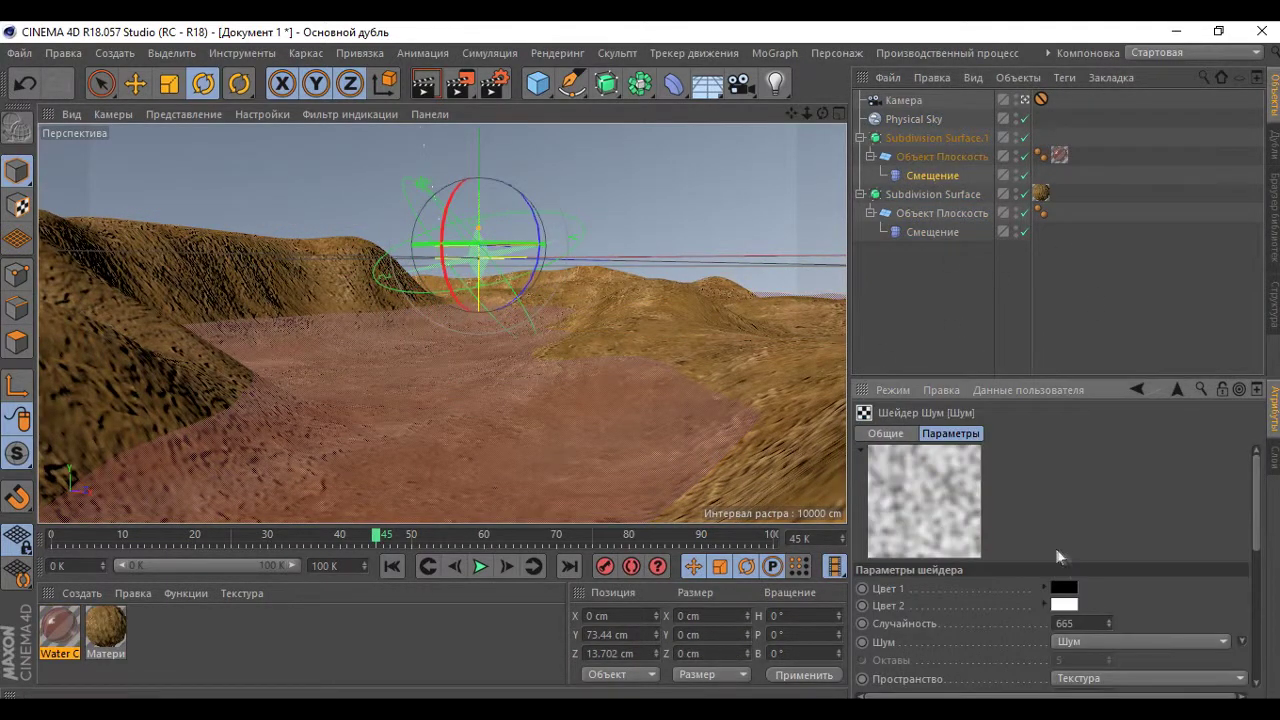
scroll(1060, 555, down, 2)
drag(1110, 509, 1108, 507)
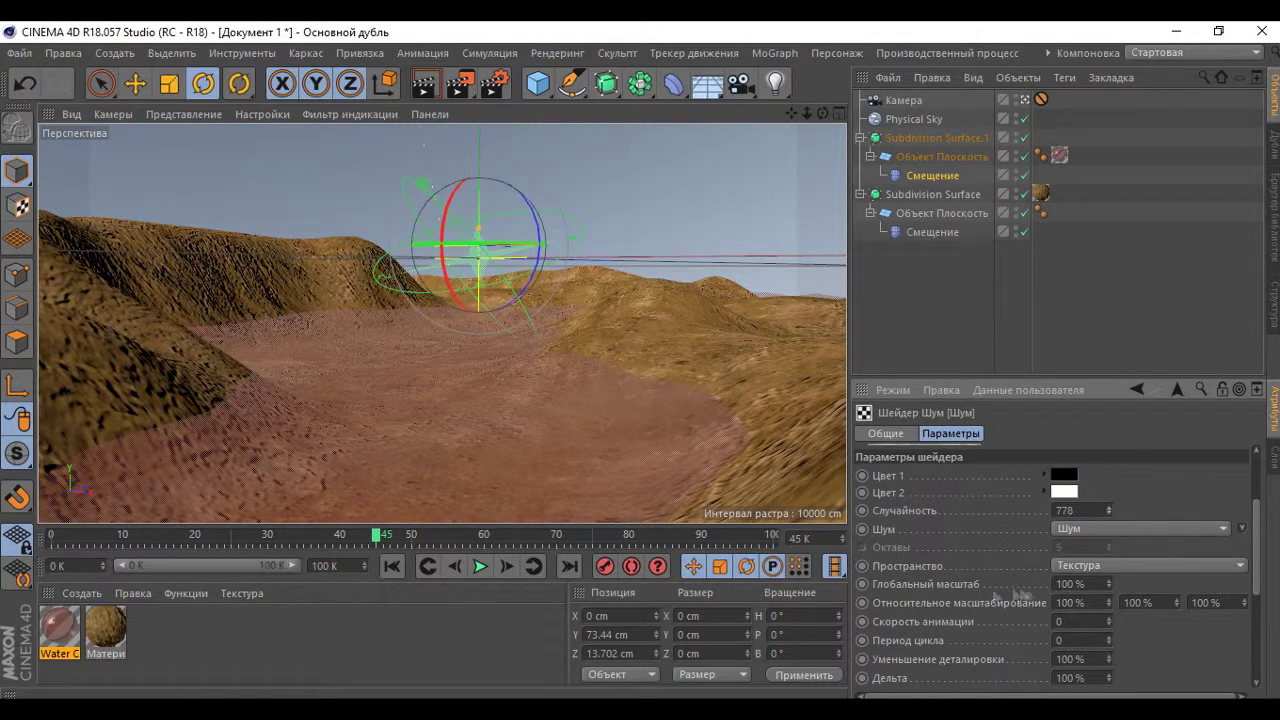
double_click(1070, 584)
text(36)
key(Return)
double_click(105, 630)
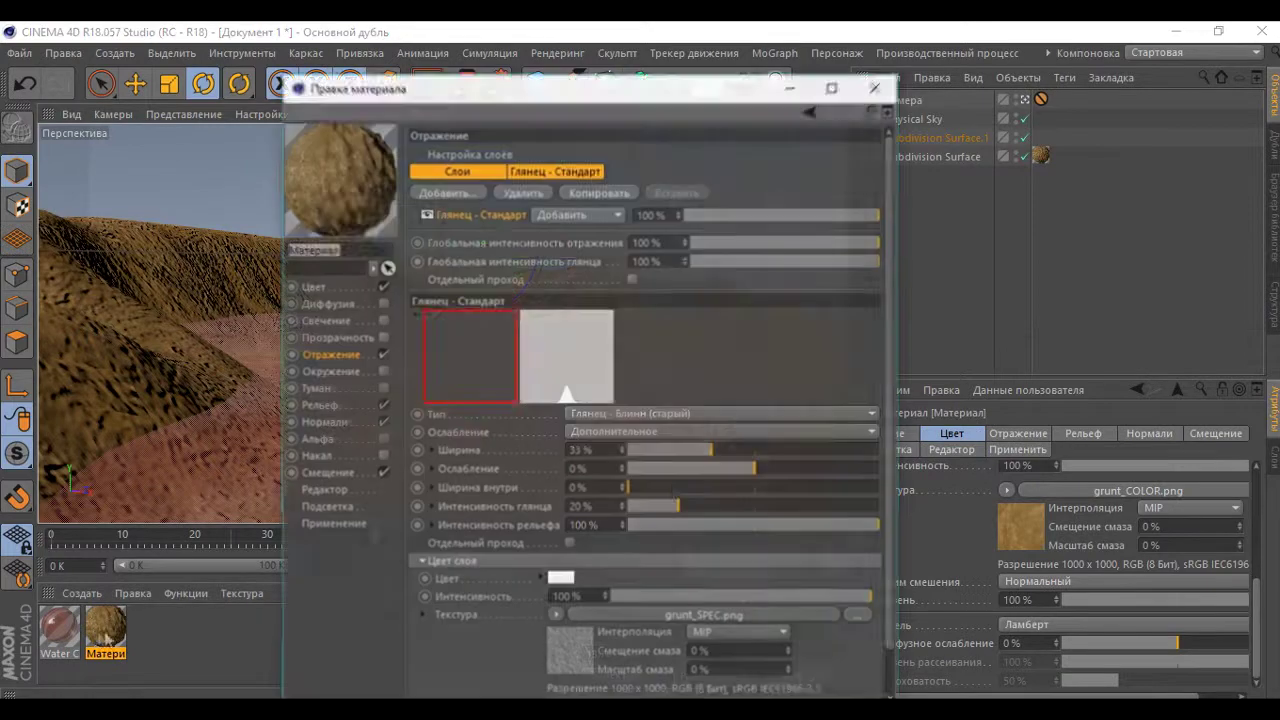
Set the terrain material's diffuse falloff to 0%, tick Affect Reflection, and disable Diffusion.
click(322, 508)
click(318, 287)
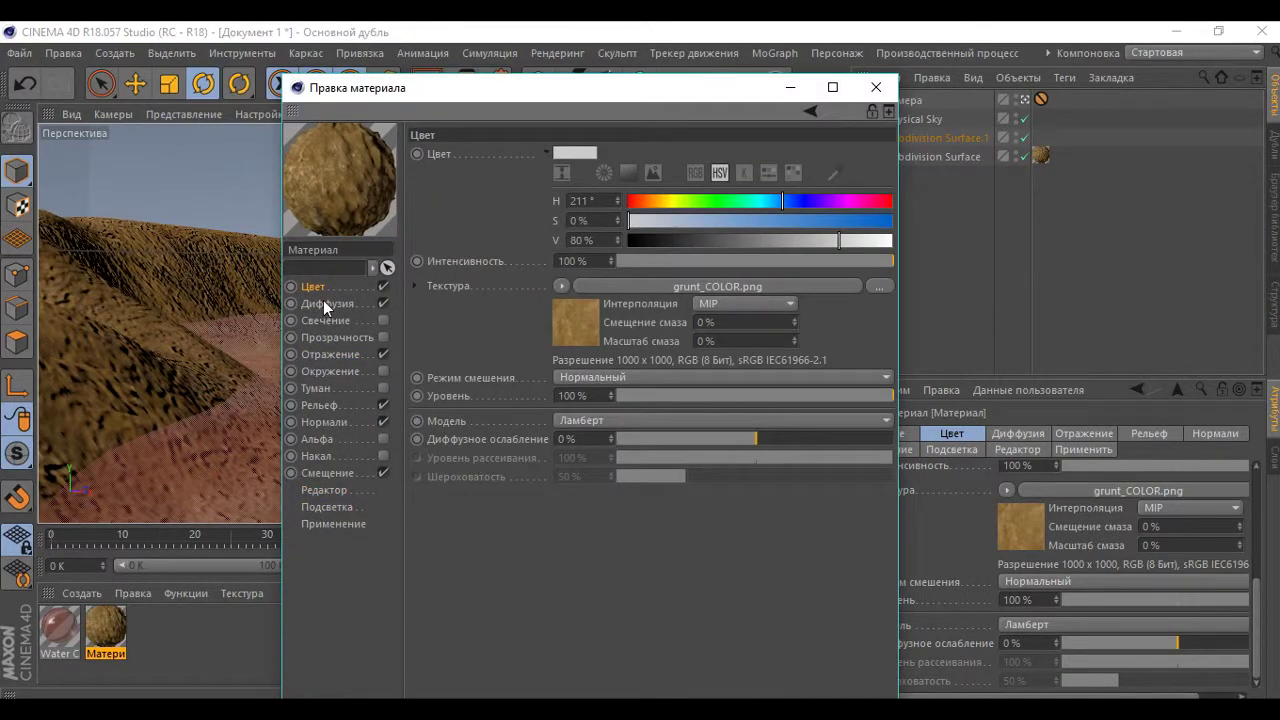
mouse_move(802, 438)
mouse_down()
mouse_move(715, 442)
mouse_move(755, 440)
mouse_up()
click(327, 303)
click(574, 206)
click(383, 303)
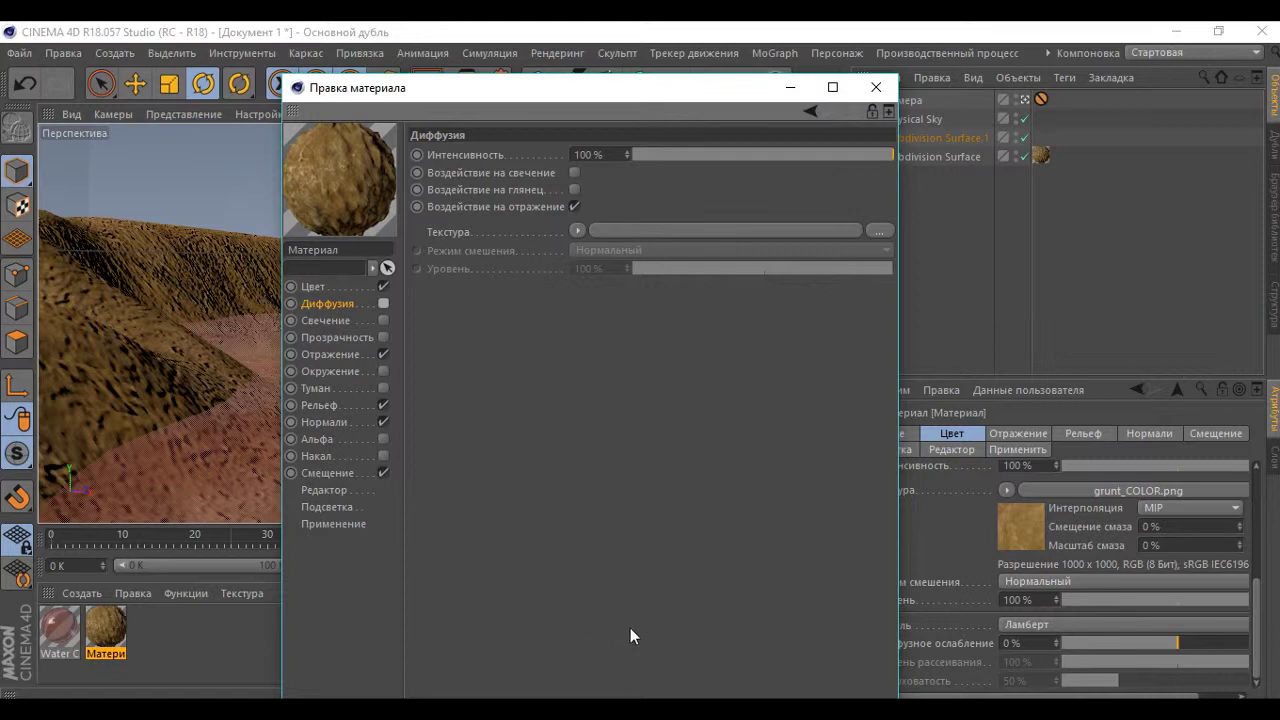
click(876, 87)
Set GI glass/mirror optimisation to 80 and Irradiance Cache record density to High.
click(486, 83)
click(548, 142)
click(513, 181)
double_click(497, 160)
text(80)
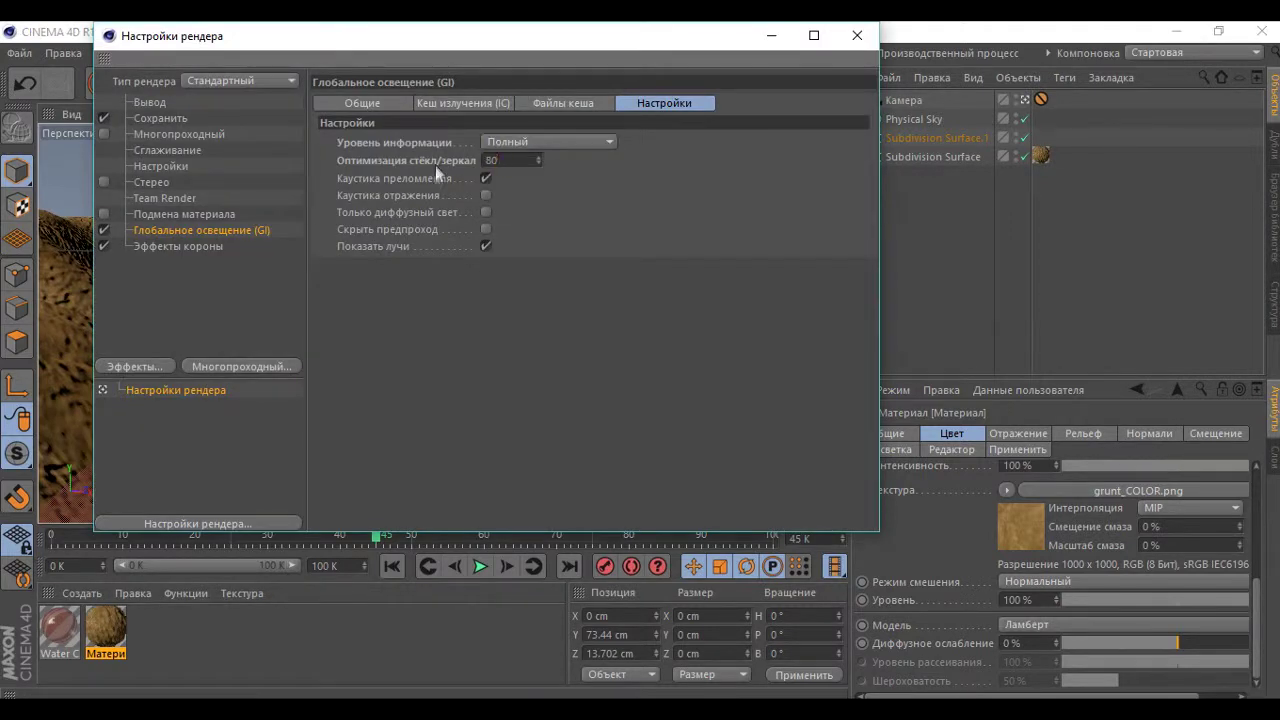
click(362, 103)
click(540, 141)
click(462, 103)
click(473, 143)
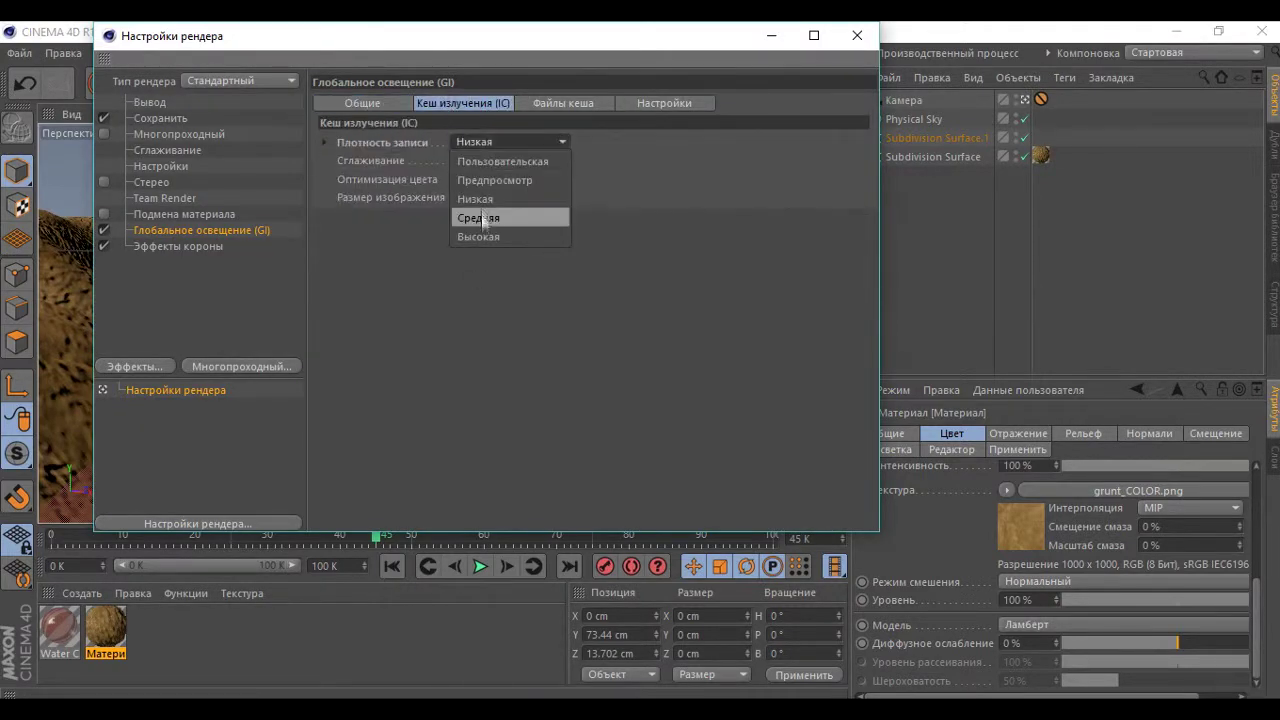
click(478, 236)
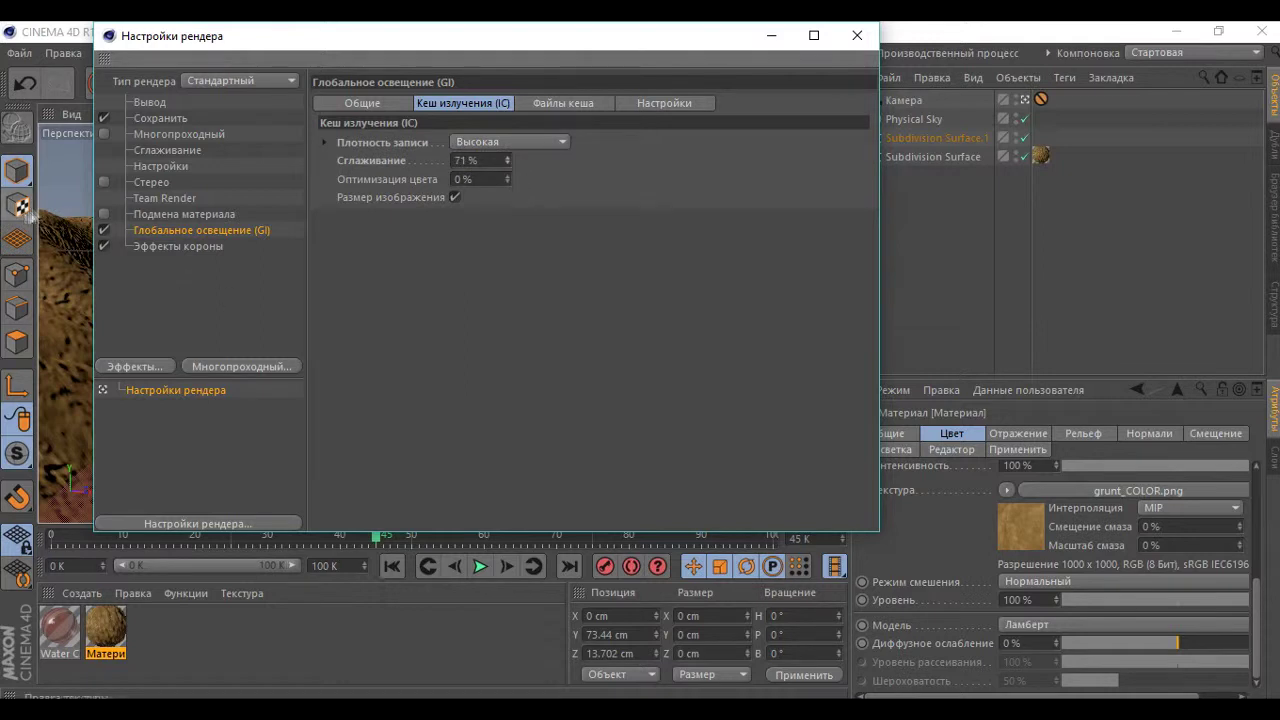
Set the output resolution to 1920x1080.
click(150, 102)
click(547, 121)
click(547, 121)
text(1980)
key(Tab)
text(1020)
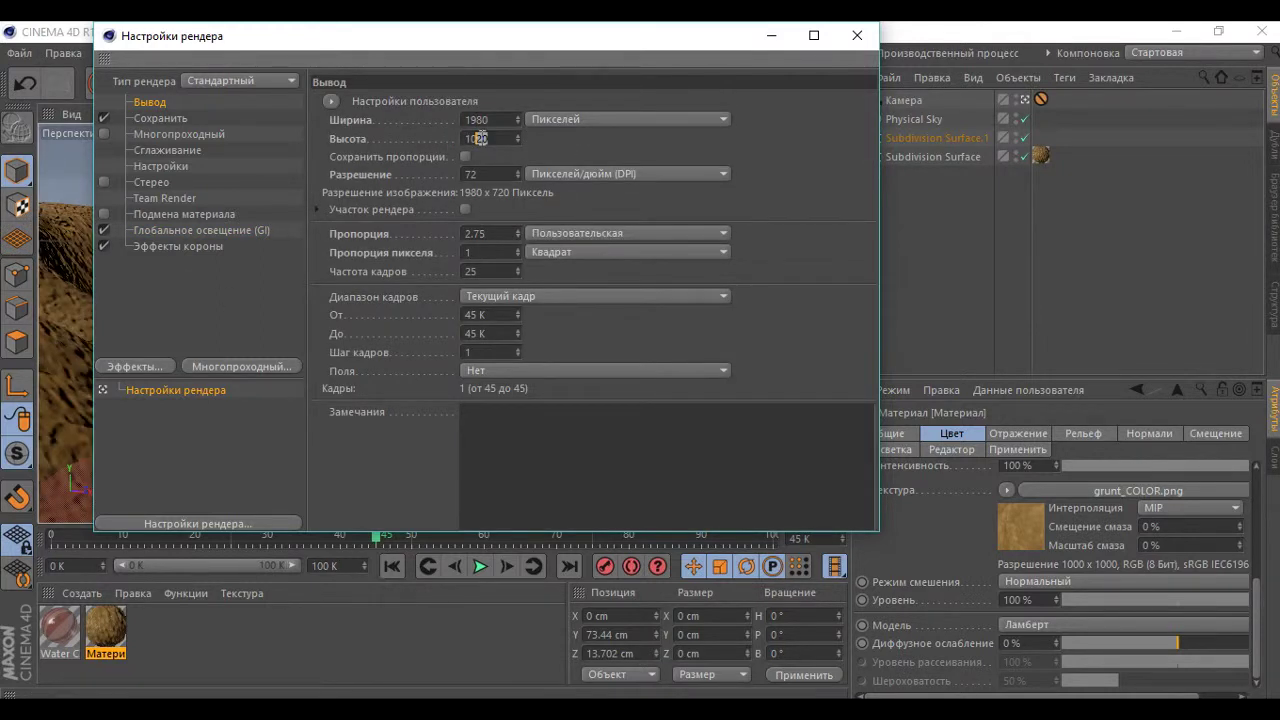
text(0)
key(Return)
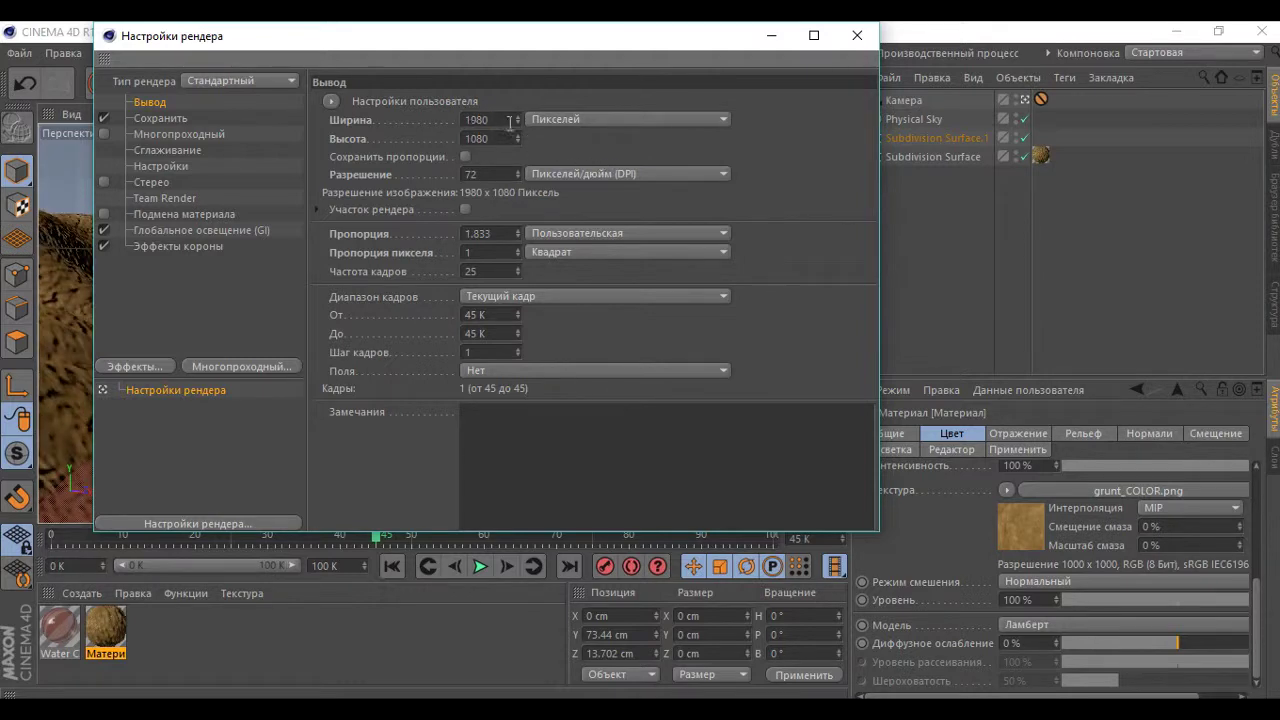
text(1920)
key(Return)
Save the output as JPEG and render the full image into the Picture Viewer.
click(160, 118)
click(545, 154)
click(500, 247)
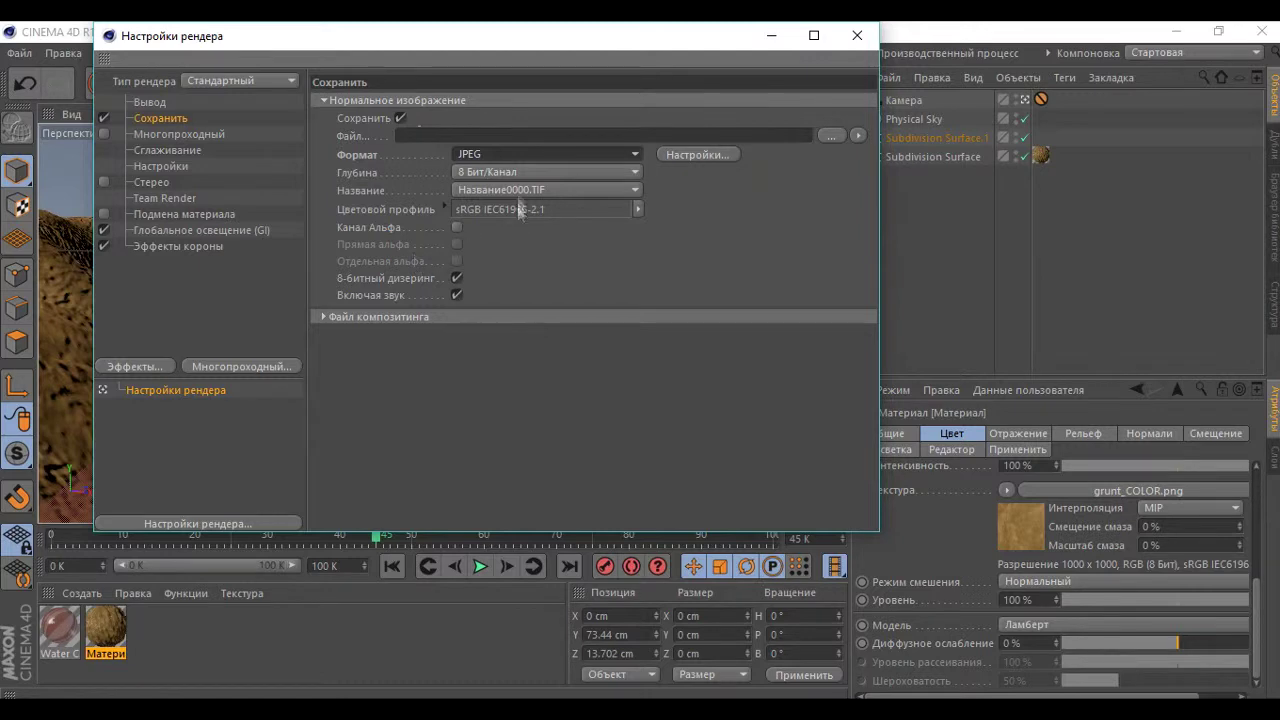
click(857, 35)
click(464, 88)
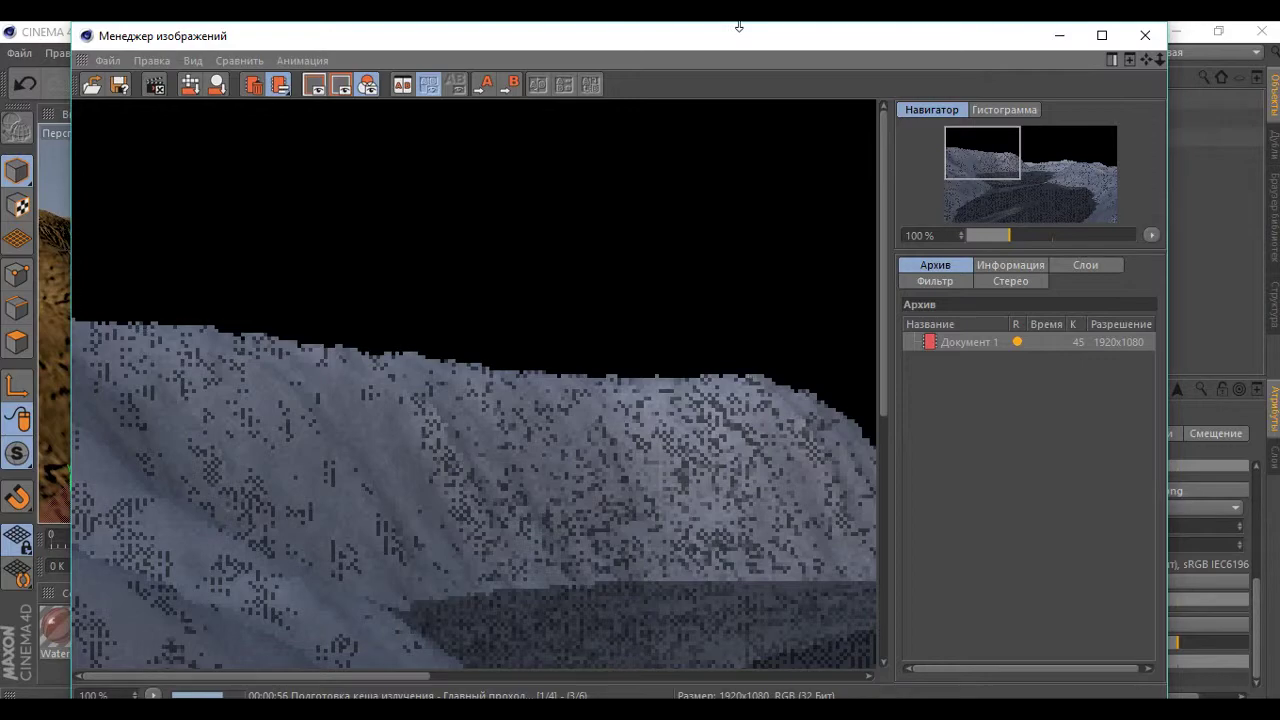
Zoom into the render, pan across it, then zoom out to see the whole frame.
scroll(480, 400, up, 2)
drag(387, 676, 614, 670)
drag(1020, 235, 992, 237)
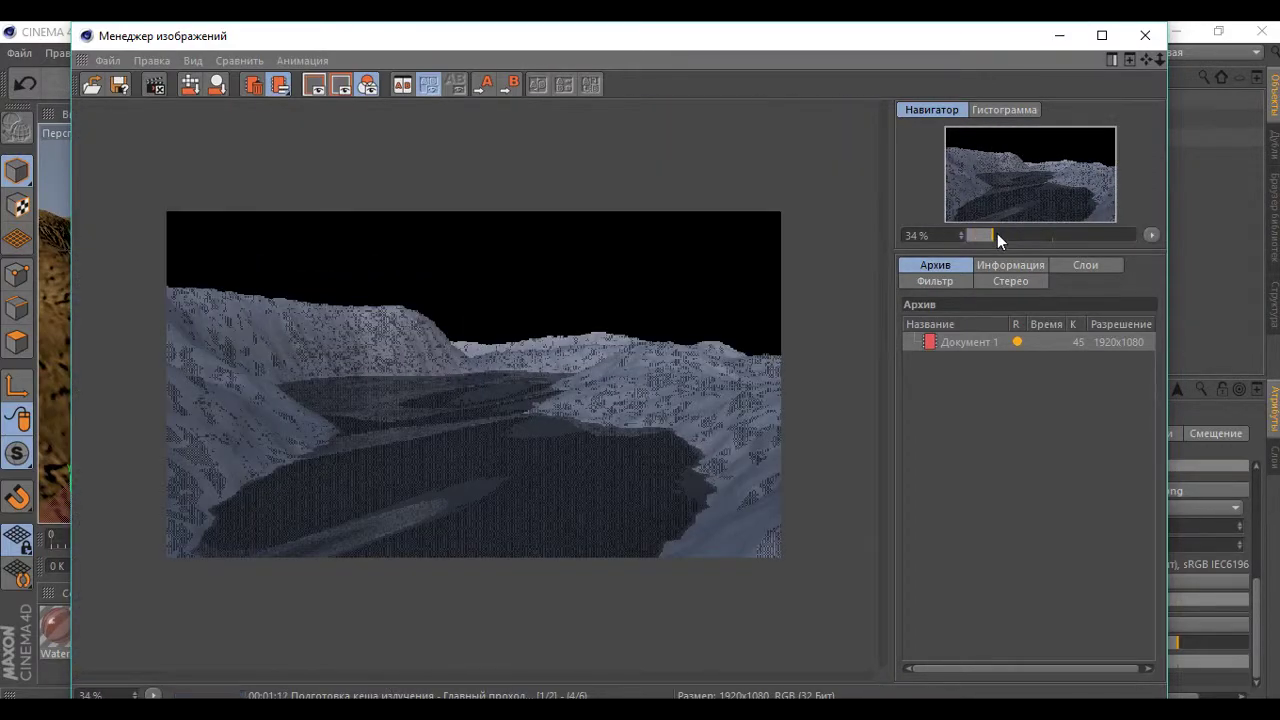